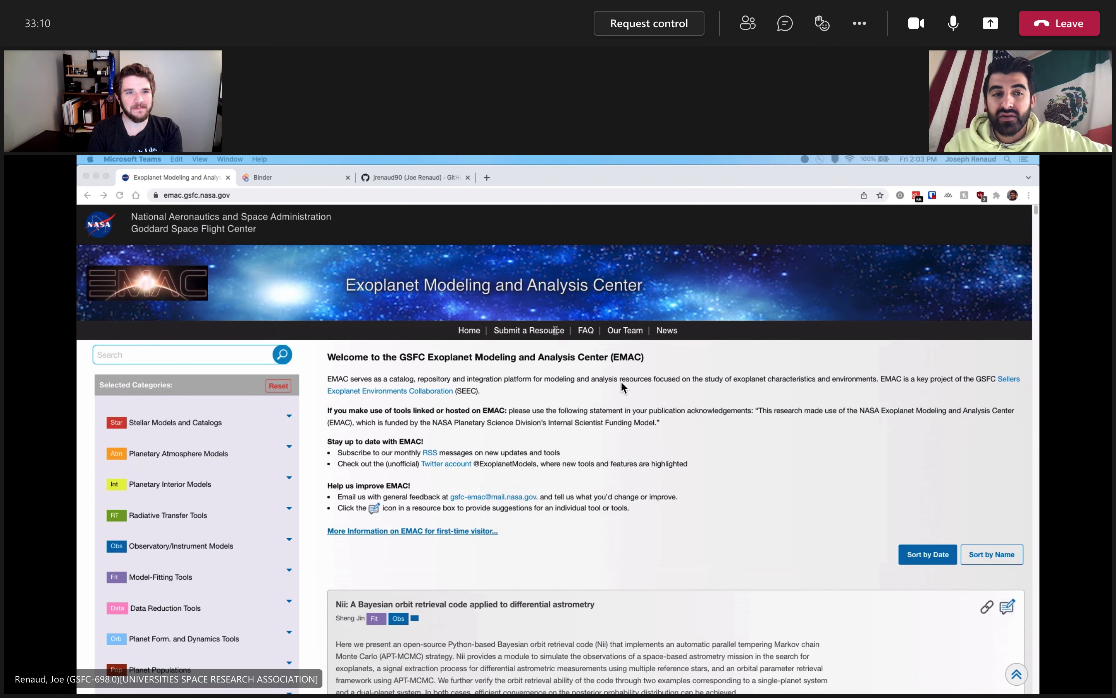
Open the Resource Submission form and enter TidalPy as the resource name.
{"action": "left_click", "coordinate": [536, 335]}
{"action": "left_click", "coordinate": [535, 335]}
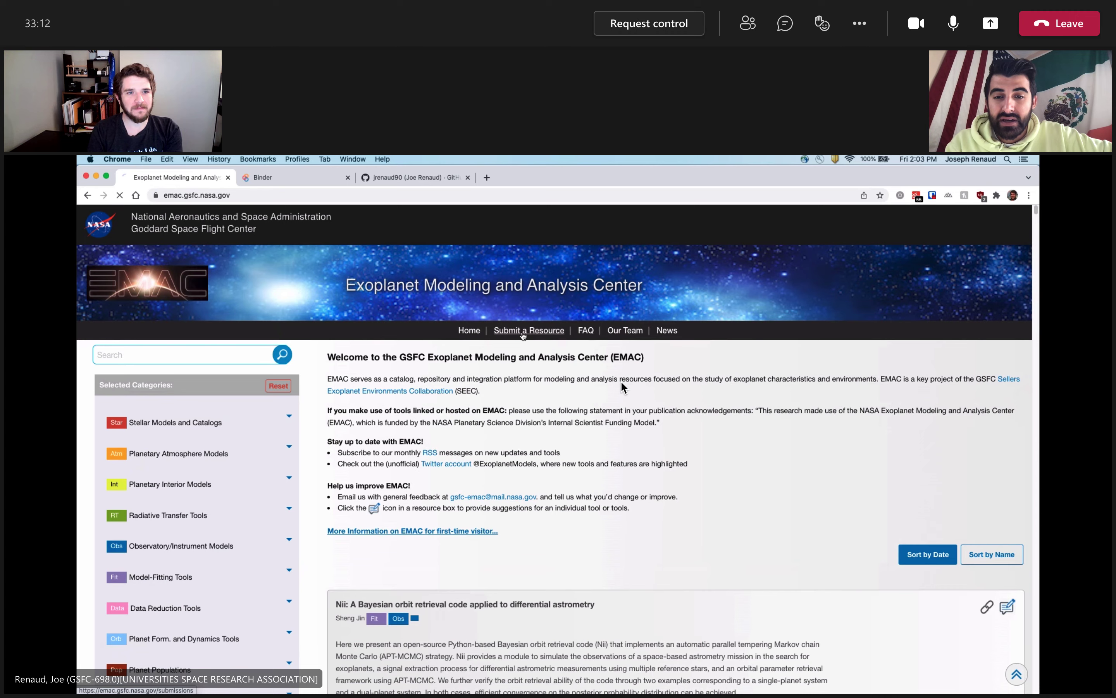
{"action": "scroll", "coordinate": [747, 398], "scroll_direction": "down", "scroll_amount": 3}
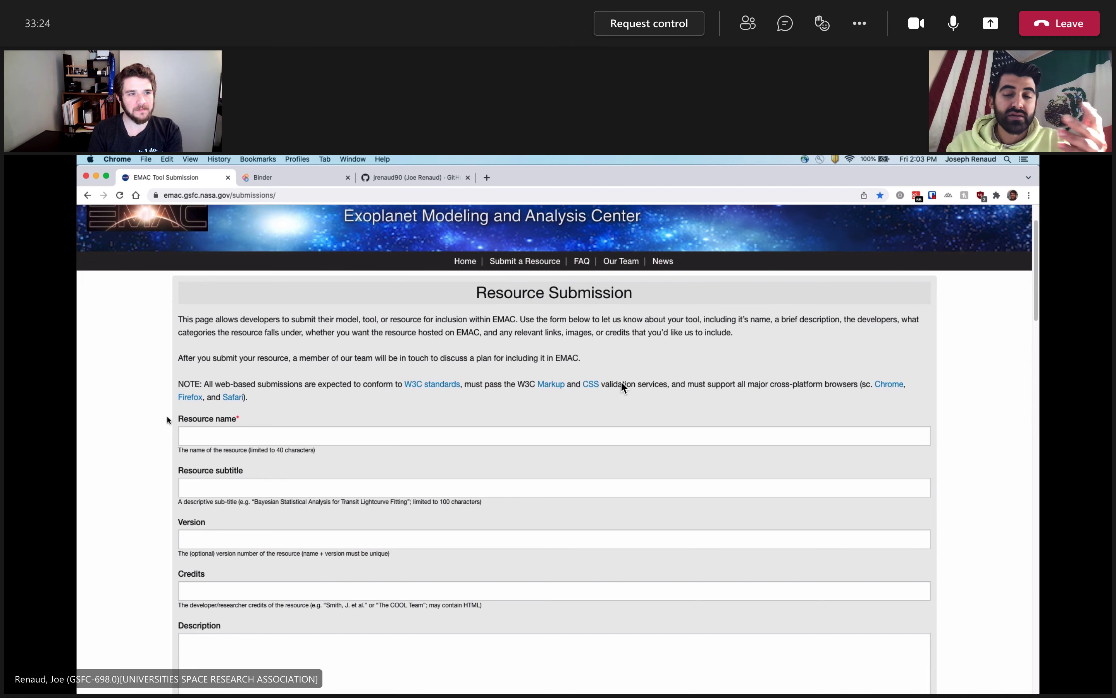
{"action": "left_click", "coordinate": [277, 434]}
{"action": "type", "text": "TidalPy"}
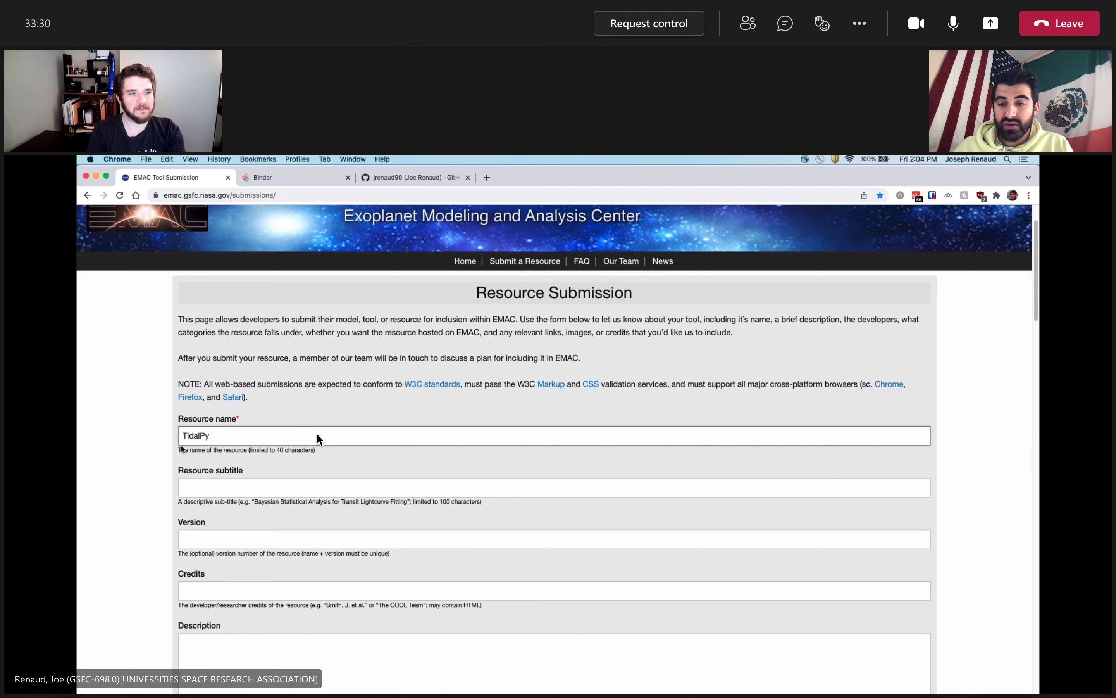
{"action": "left_click", "coordinate": [134, 470]}
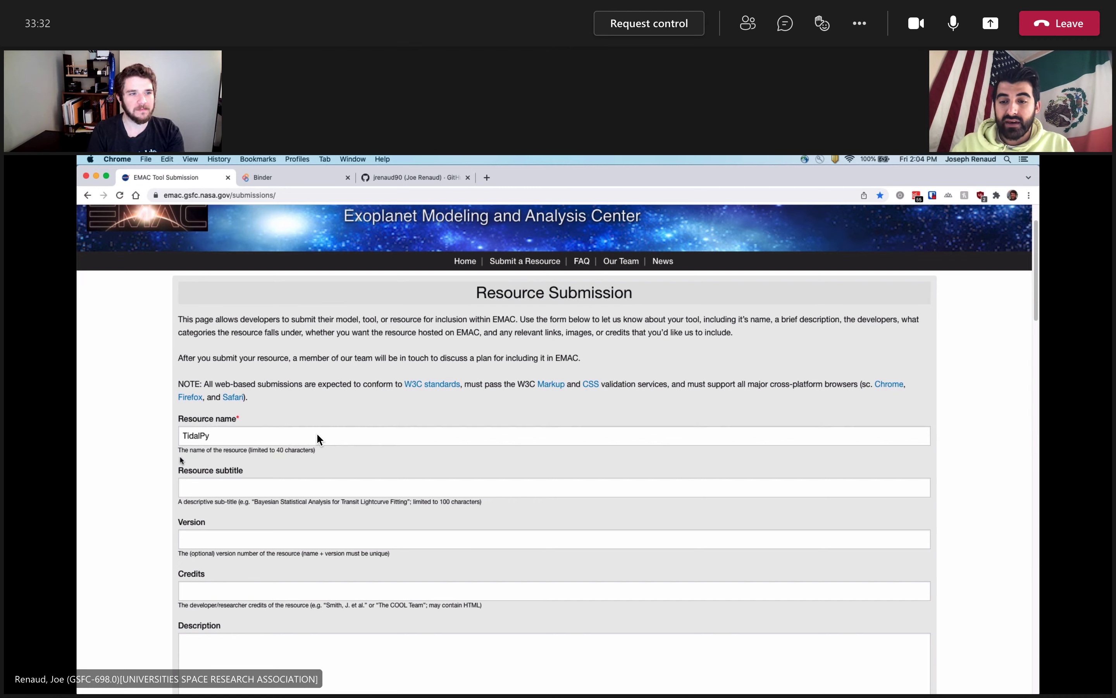
Paste the TidalPy tidal heating toolbox subtitle into Resource subtitle.
{"action": "scroll", "coordinate": [318, 435], "scroll_direction": "down", "scroll_amount": 2}
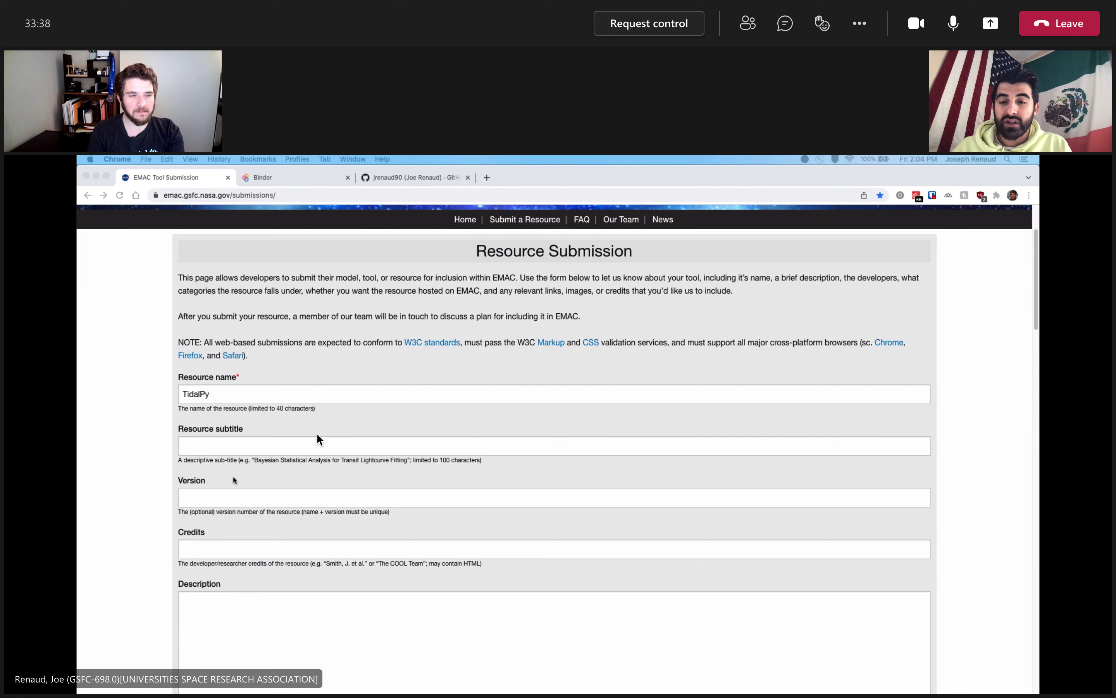
{"action": "left_click", "coordinate": [235, 445]}
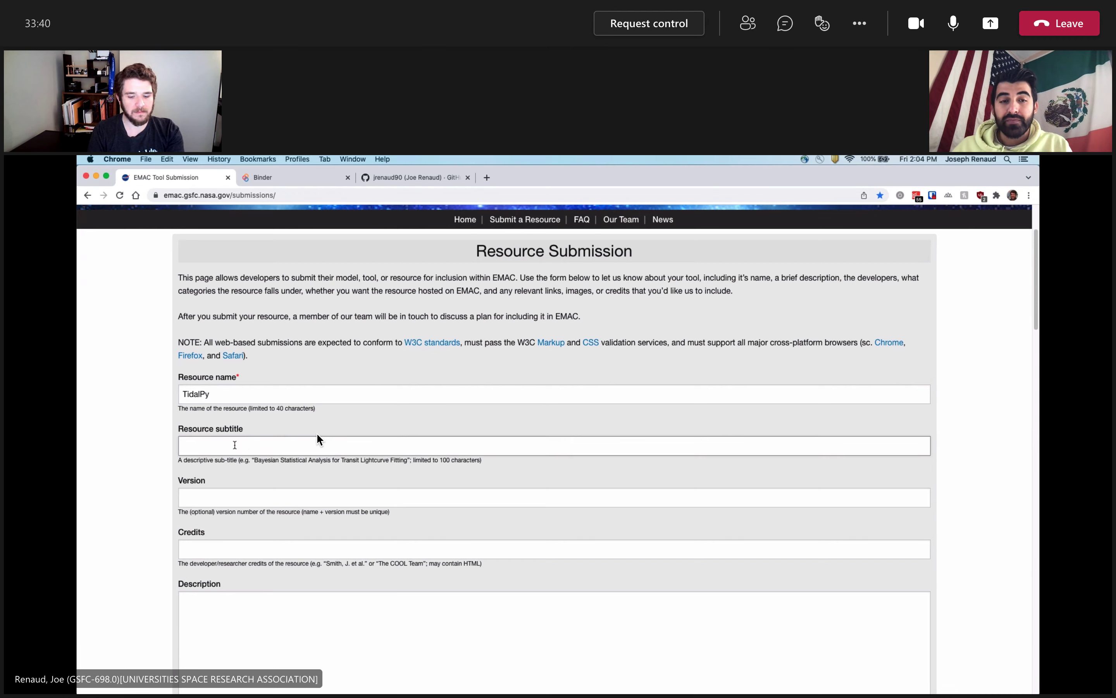
{"action": "type", "text": "Software Toolbox for Estimating Tidal Heating and Dynamics in Solar System Moons and Exoplanets"}
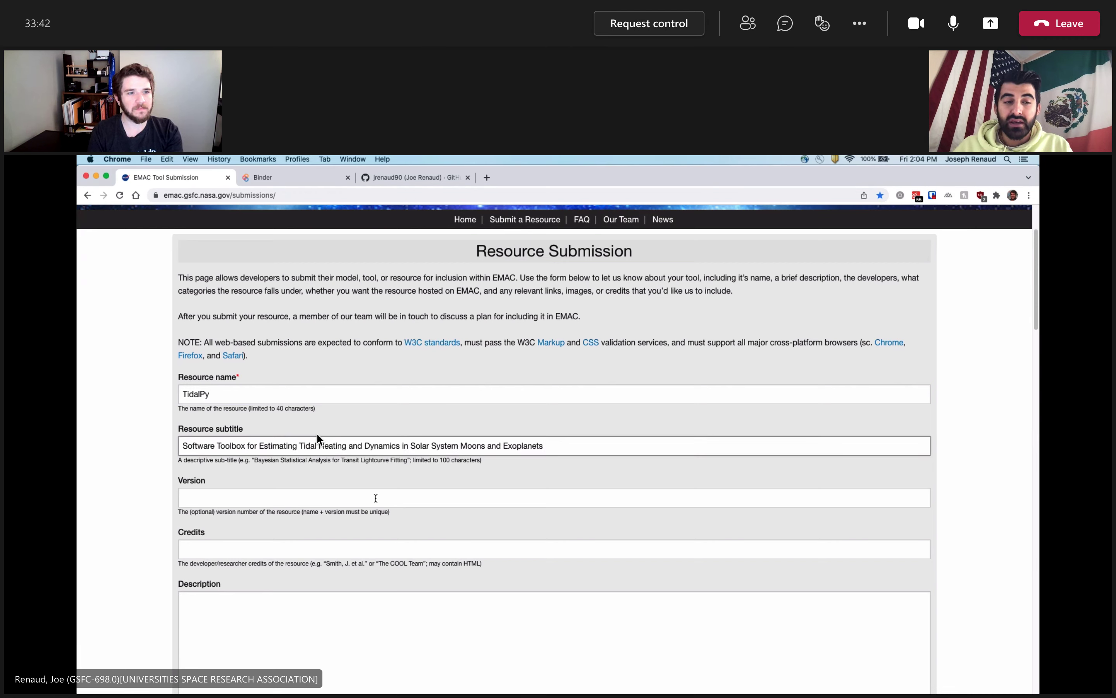
{"action": "left_click", "coordinate": [377, 497]}
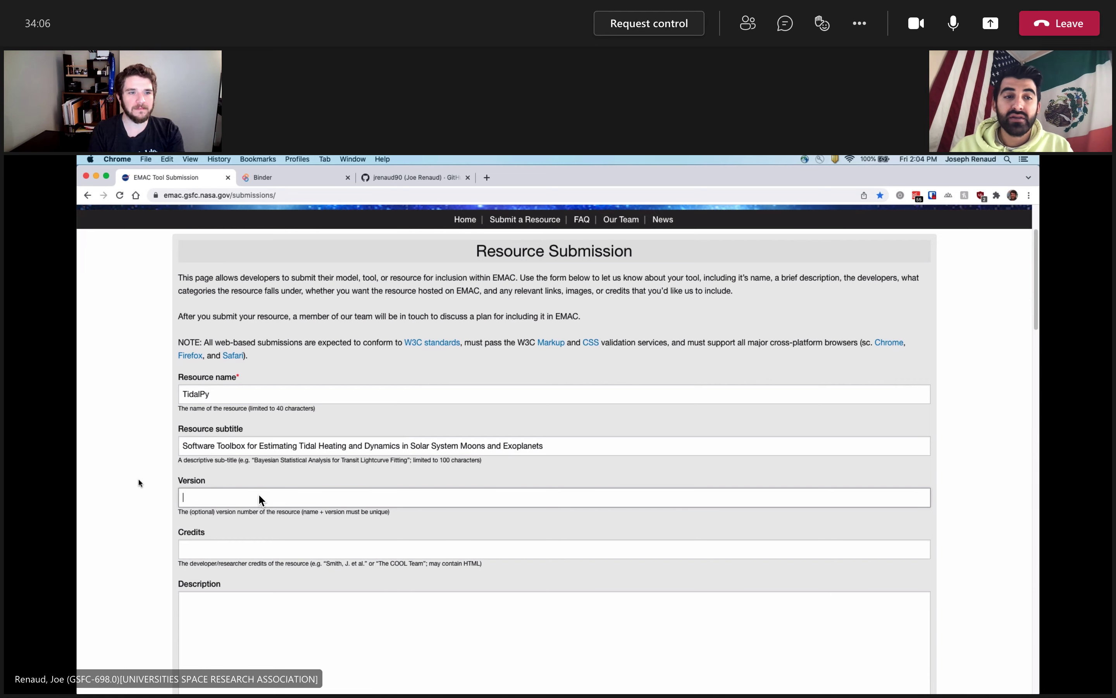
Set the resource version to 0.3.3.
{"action": "scroll", "coordinate": [259, 499], "scroll_direction": "down", "scroll_amount": 2}
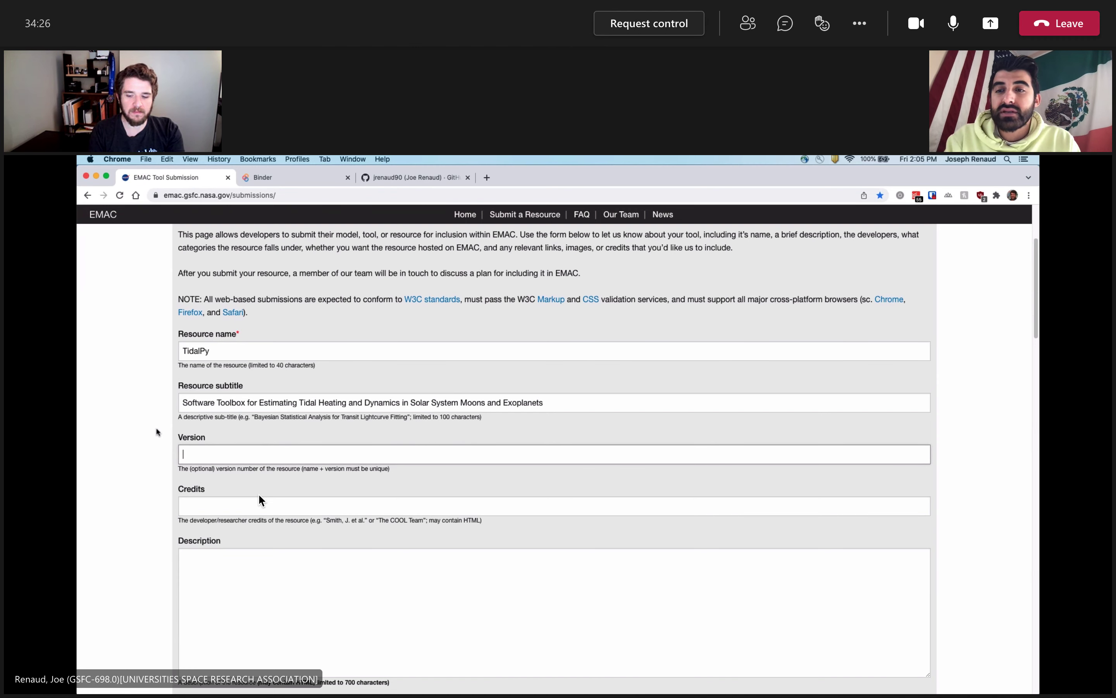
{"action": "type", "text": "0"}
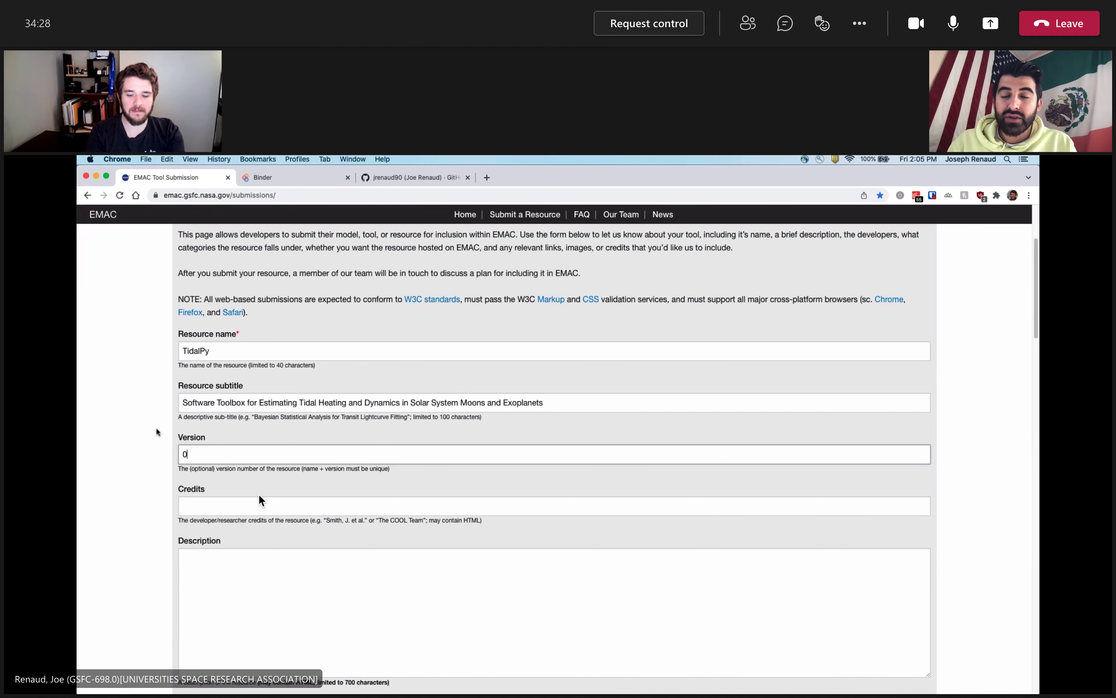
{"action": "type", "text": ".3.3"}
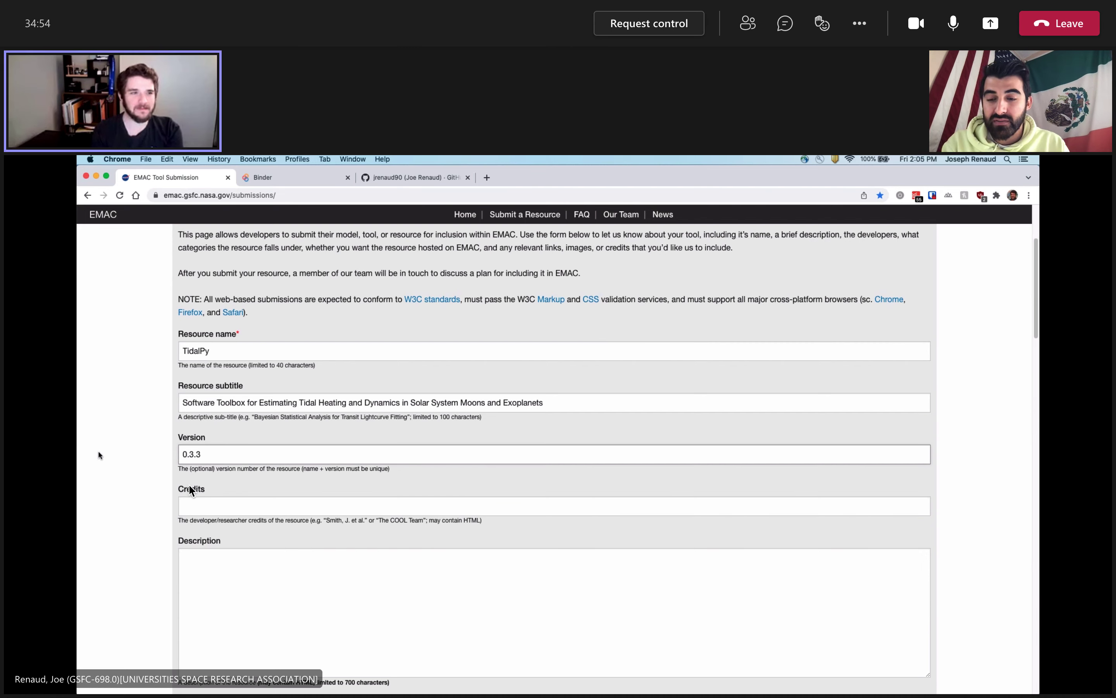
{"action": "scroll", "coordinate": [204, 503], "scroll_direction": "down", "scroll_amount": 1}
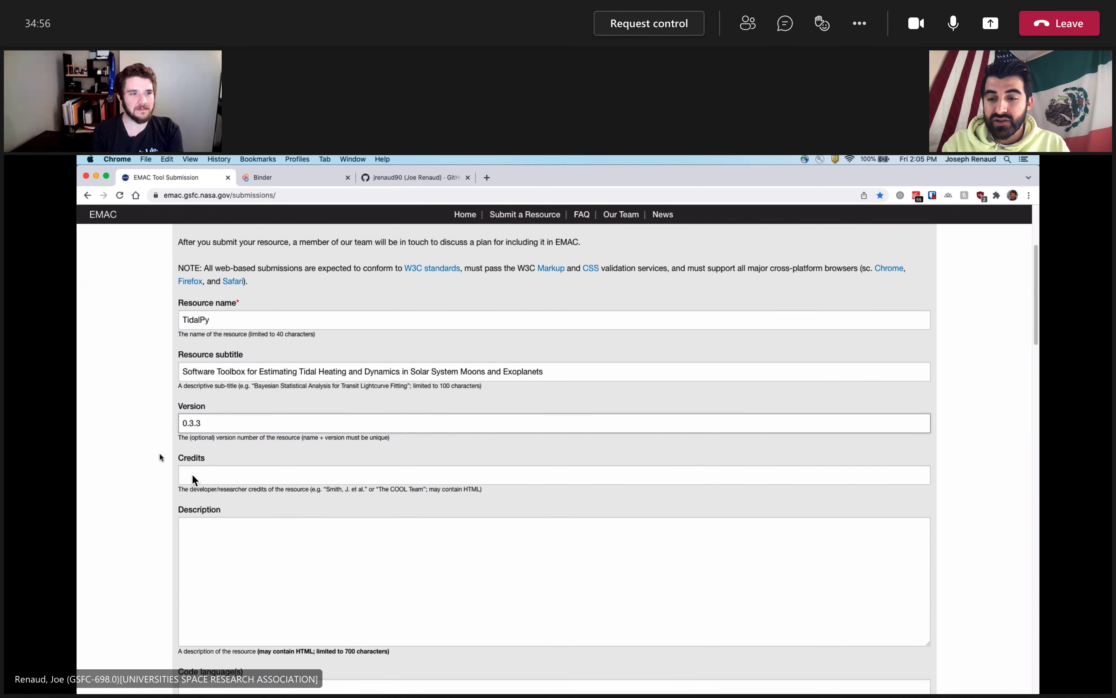
Enter the developer's full name in the Credits field.
{"action": "left_click", "coordinate": [214, 479]}
{"action": "scroll", "coordinate": [146, 432], "scroll_direction": "down", "scroll_amount": 1}
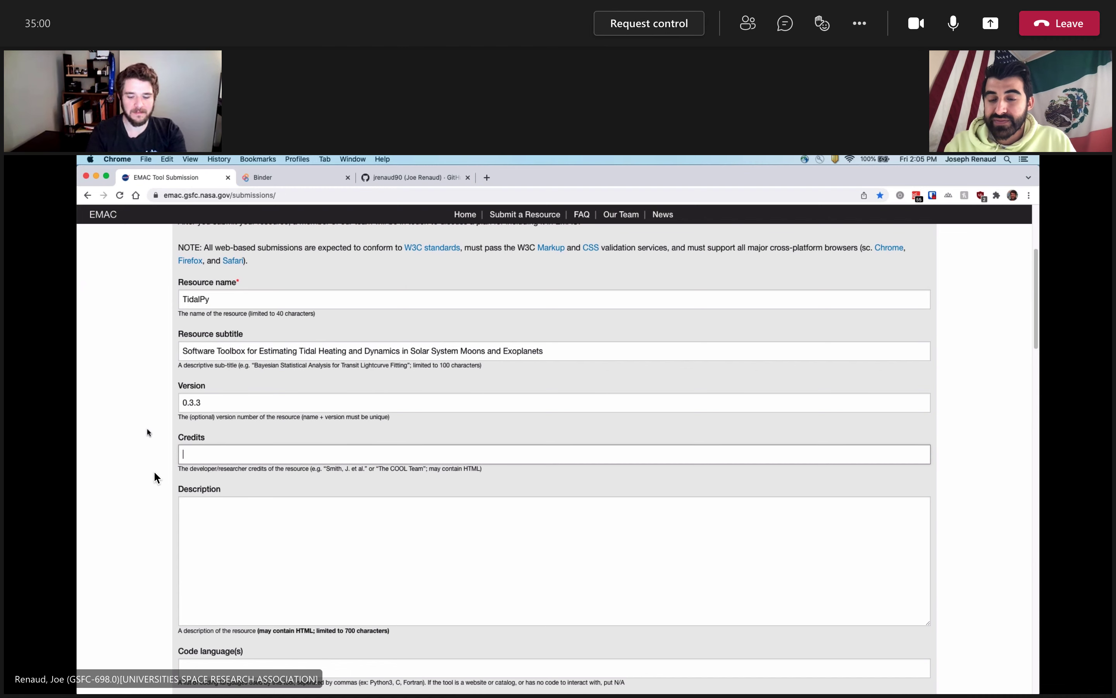
{"action": "type", "text": "Jo"}
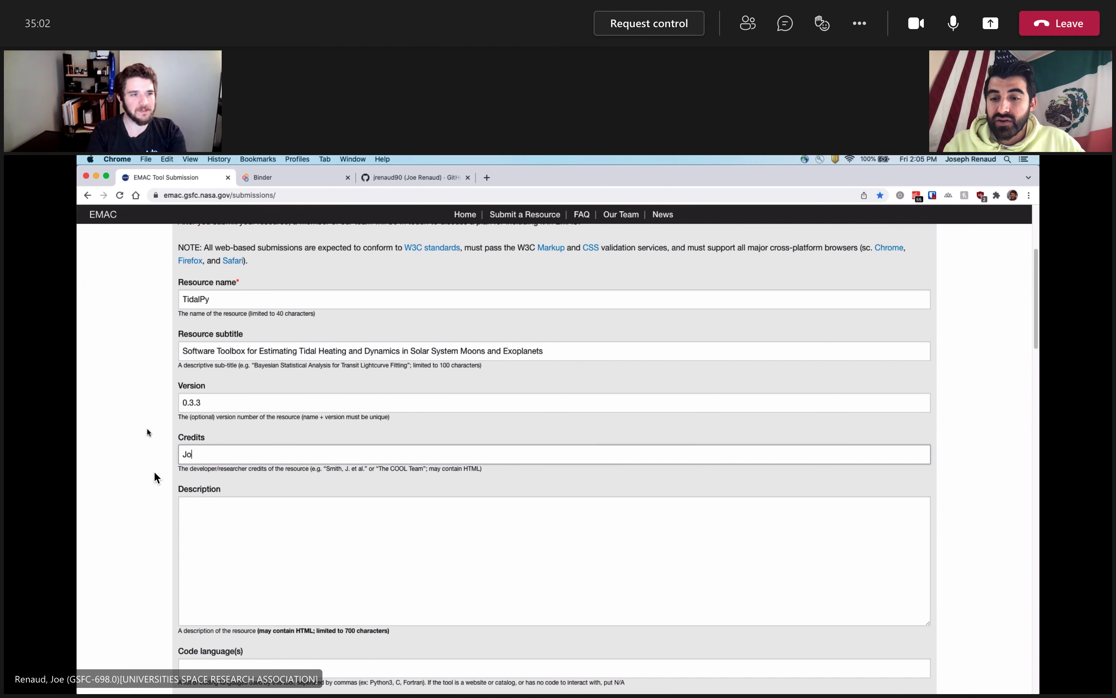
{"action": "type", "text": "e Renaud"}
{"action": "left_click", "coordinate": [153, 470]}
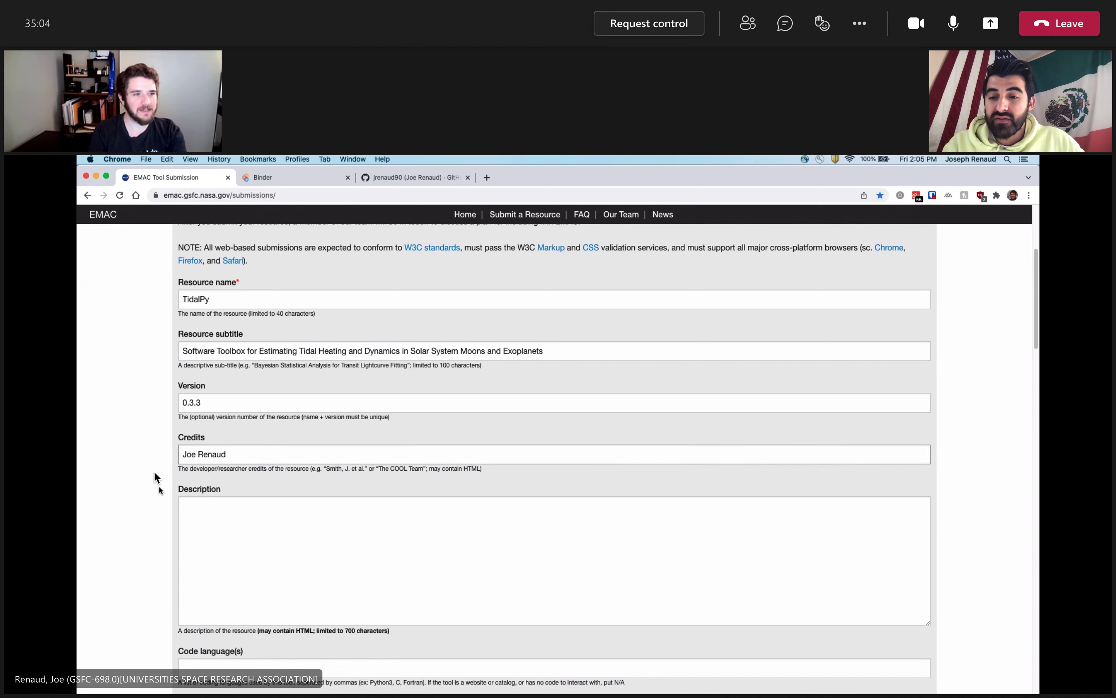
{"action": "scroll", "coordinate": [153, 470], "scroll_direction": "down", "scroll_amount": 1}
{"action": "scroll", "coordinate": [155, 473], "scroll_direction": "down", "scroll_amount": 2}
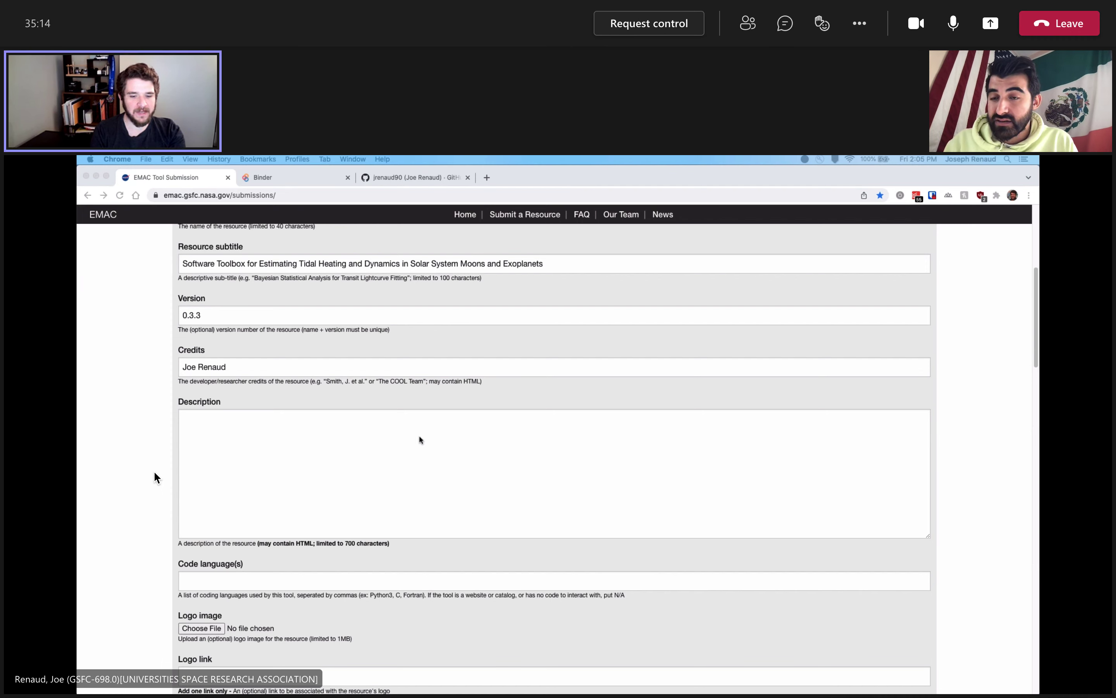
Paste an HTML <p> paragraph about TidalPy's tidal dissipation and orbit-spin evolution into Description.
{"action": "left_click", "coordinate": [322, 479]}
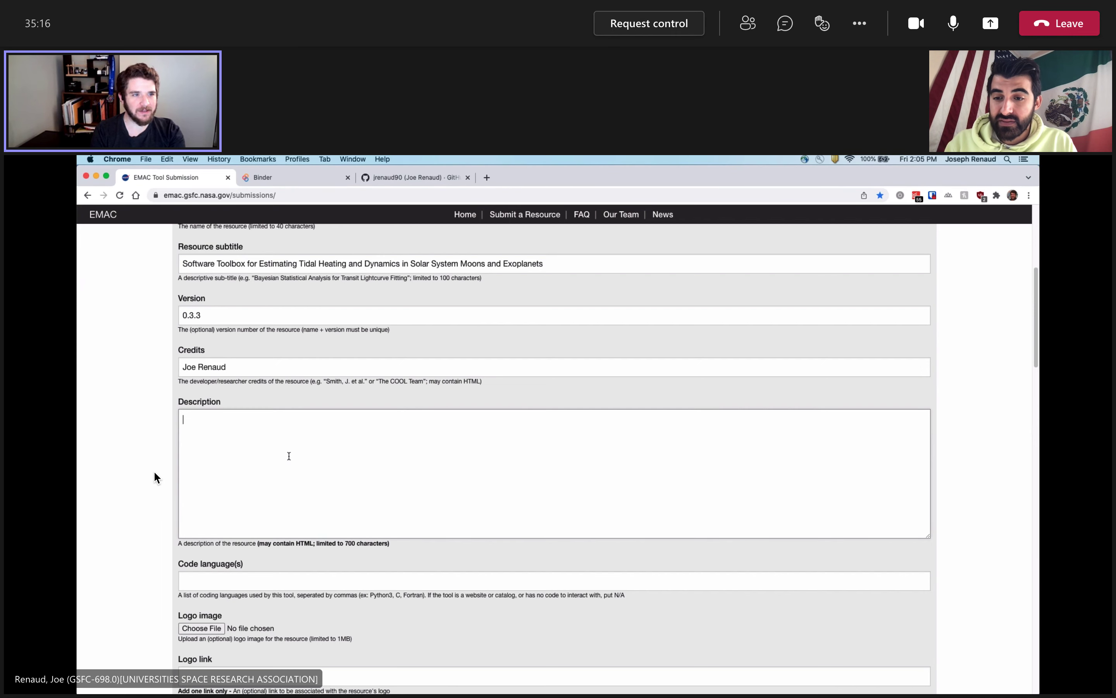
{"action": "type", "text": "<p>TidalPy is an open-source software suite designed to assist researchers in the semi-analytic calculation of tidal dissipation and subsequent orbit-spin evolution for rocky and icy worlds. TidalPy serves as simple to install (cross-platform) and, hopefully, simple to use package that users can pick up and hit the ground running to answer basic questions about tidal dynamics. </p>"}
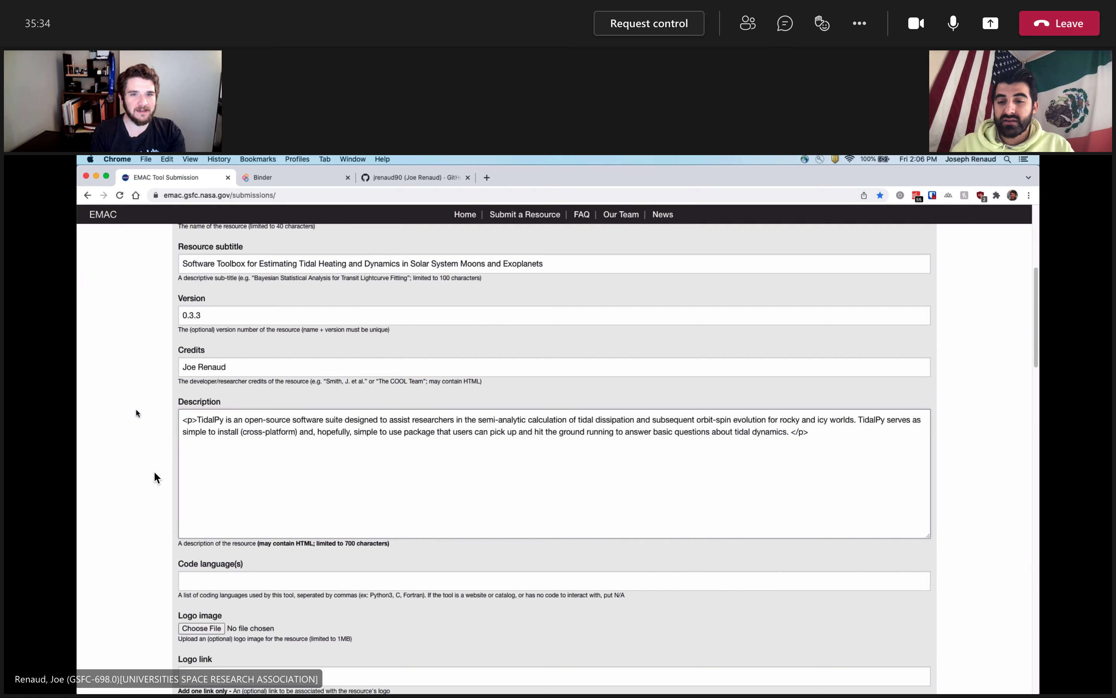
{"action": "scroll", "coordinate": [295, 551], "scroll_direction": "down", "scroll_amount": 1}
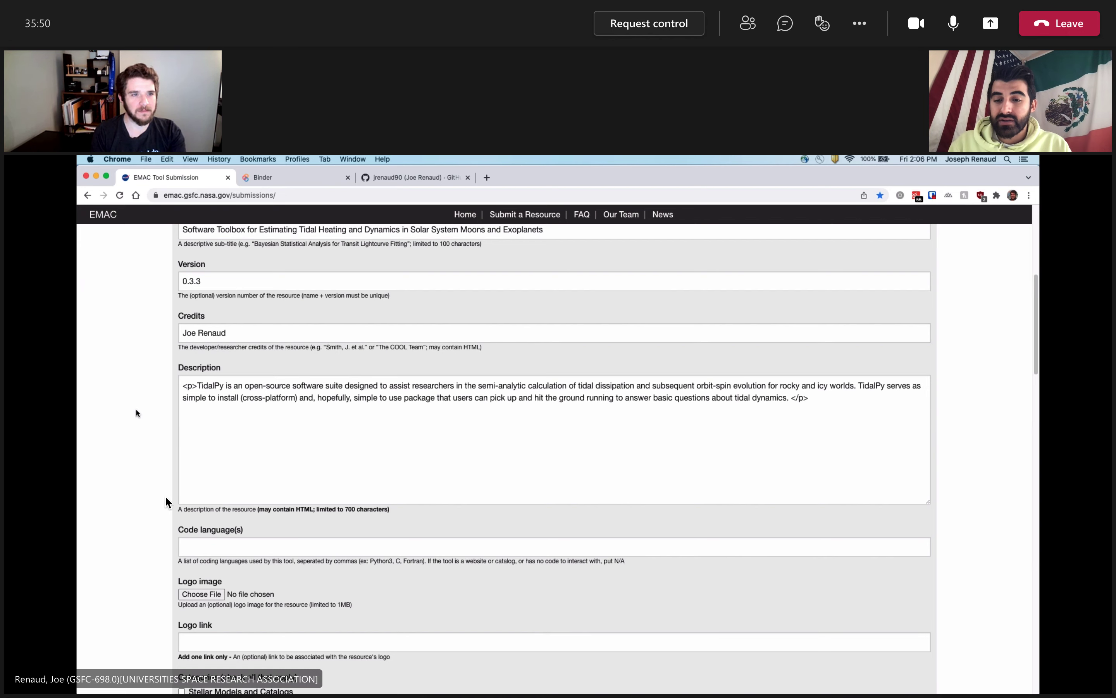
Enter Python3 in the Code language(s) field.
{"action": "scroll", "coordinate": [165, 501], "scroll_direction": "down", "scroll_amount": 3}
{"action": "left_click", "coordinate": [255, 480]}
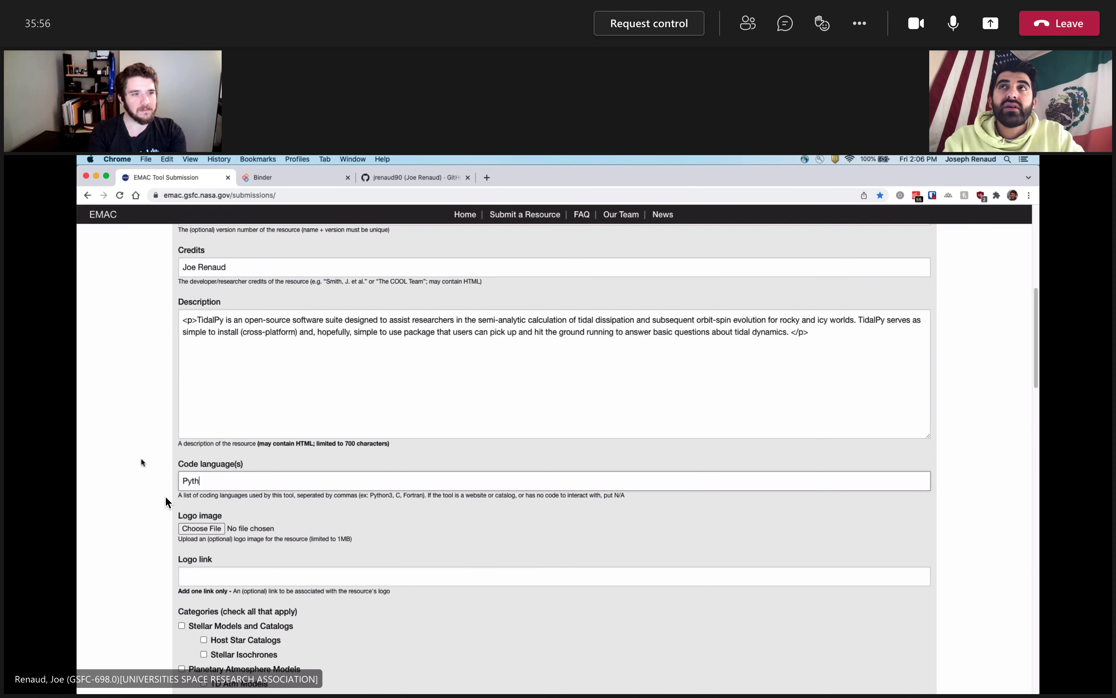
{"action": "type", "text": "on"}
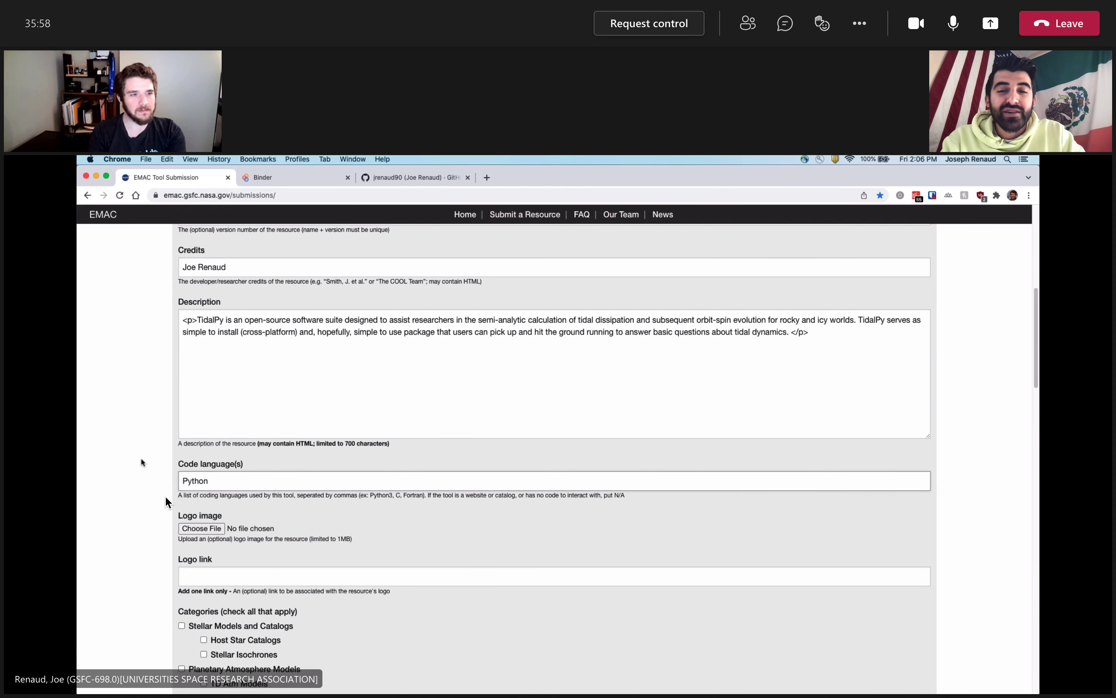
{"action": "type", "text": "3"}
{"action": "left_click", "coordinate": [154, 470]}
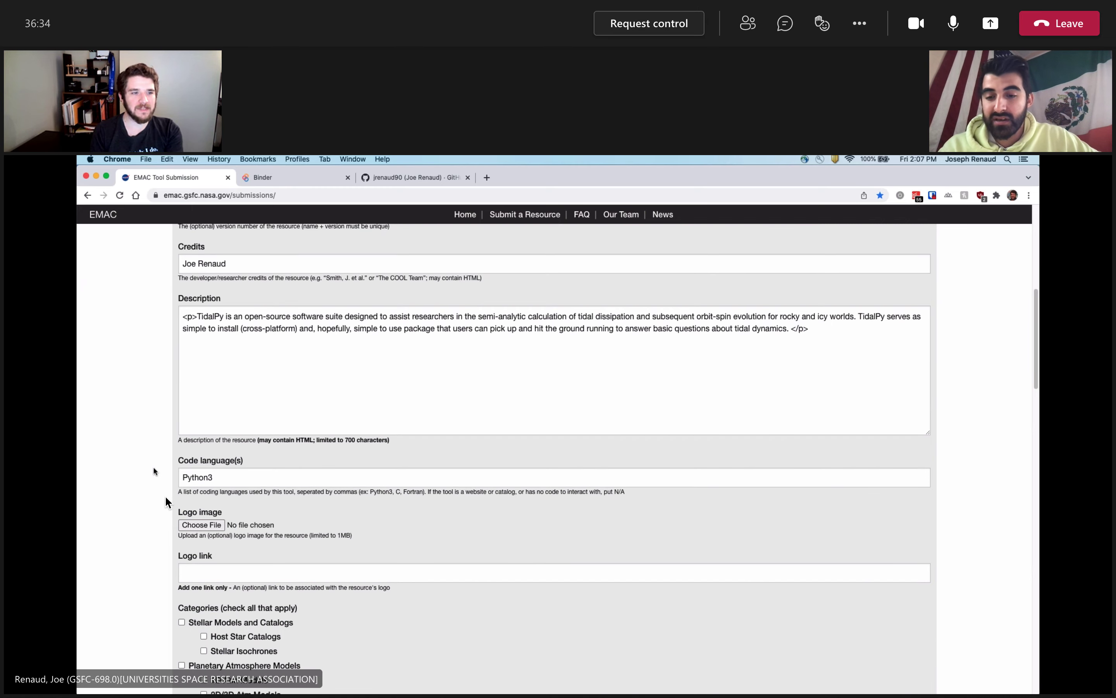
{"action": "scroll", "coordinate": [155, 471], "scroll_direction": "down", "scroll_amount": 3}
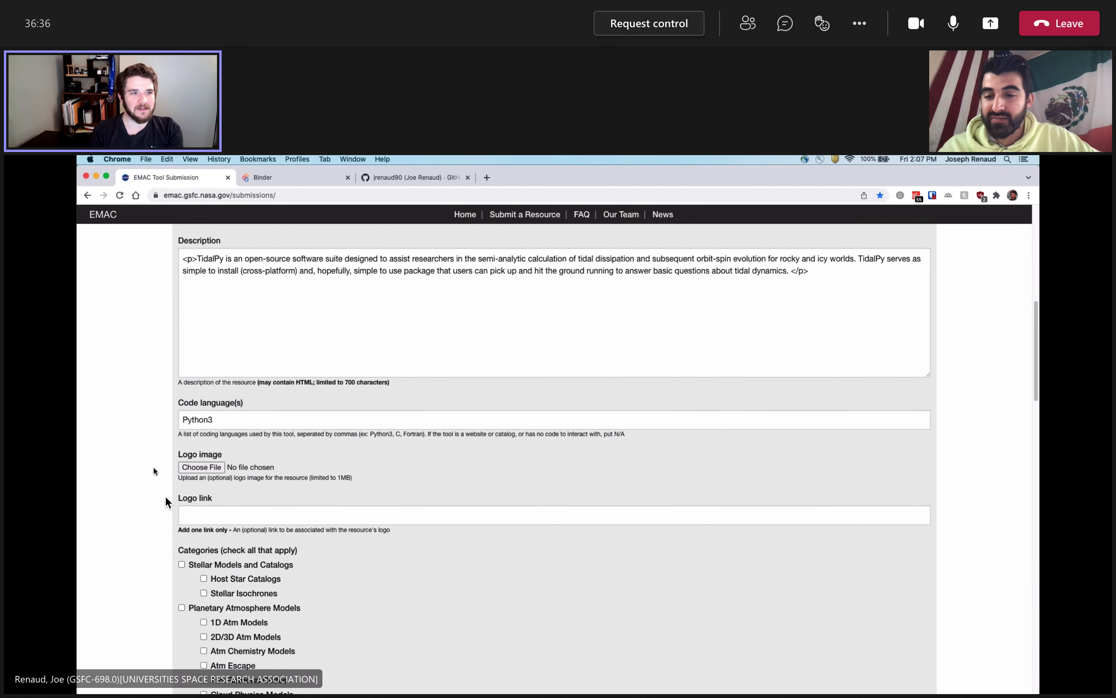
{"action": "scroll", "coordinate": [154, 470], "scroll_direction": "down", "scroll_amount": 1}
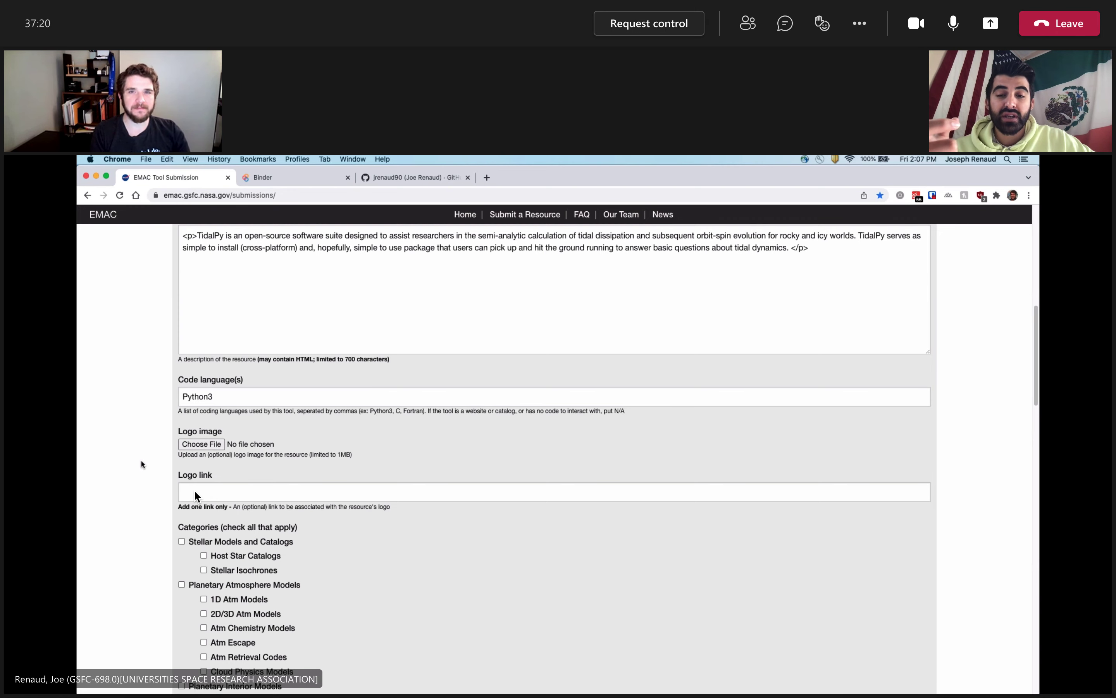
{"action": "scroll", "coordinate": [194, 495], "scroll_direction": "down", "scroll_amount": 1}
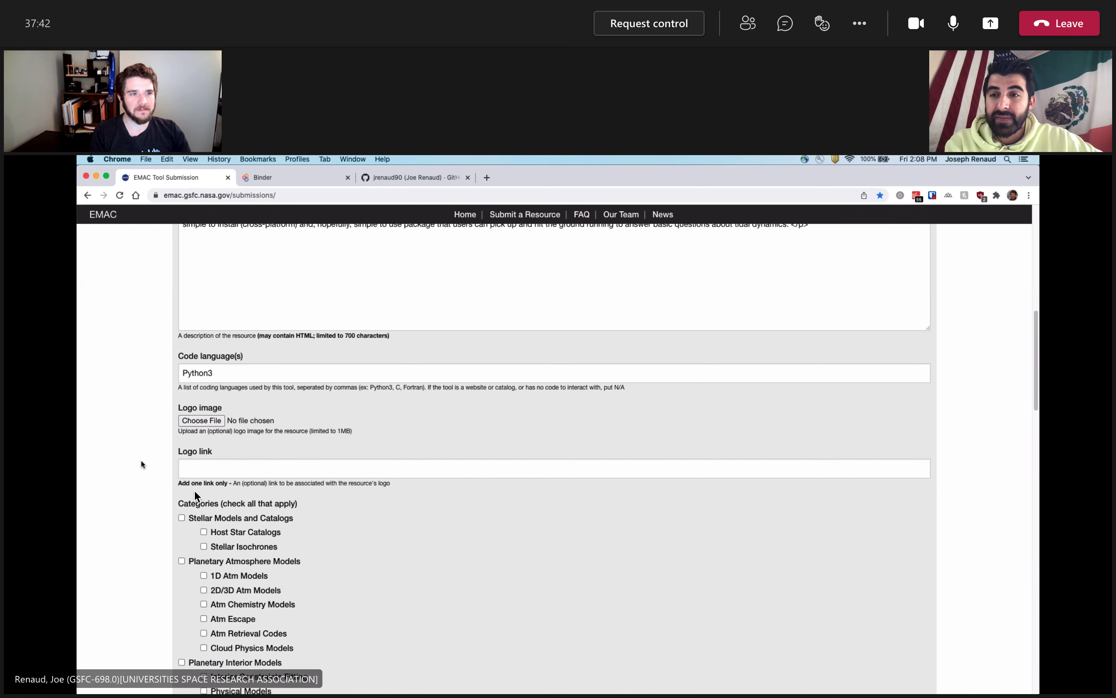
Tick Physical Models under Planetary Interior Models, plus Planet Form. and Dynamics Tools.
{"action": "scroll", "coordinate": [194, 490], "scroll_direction": "down", "scroll_amount": 3}
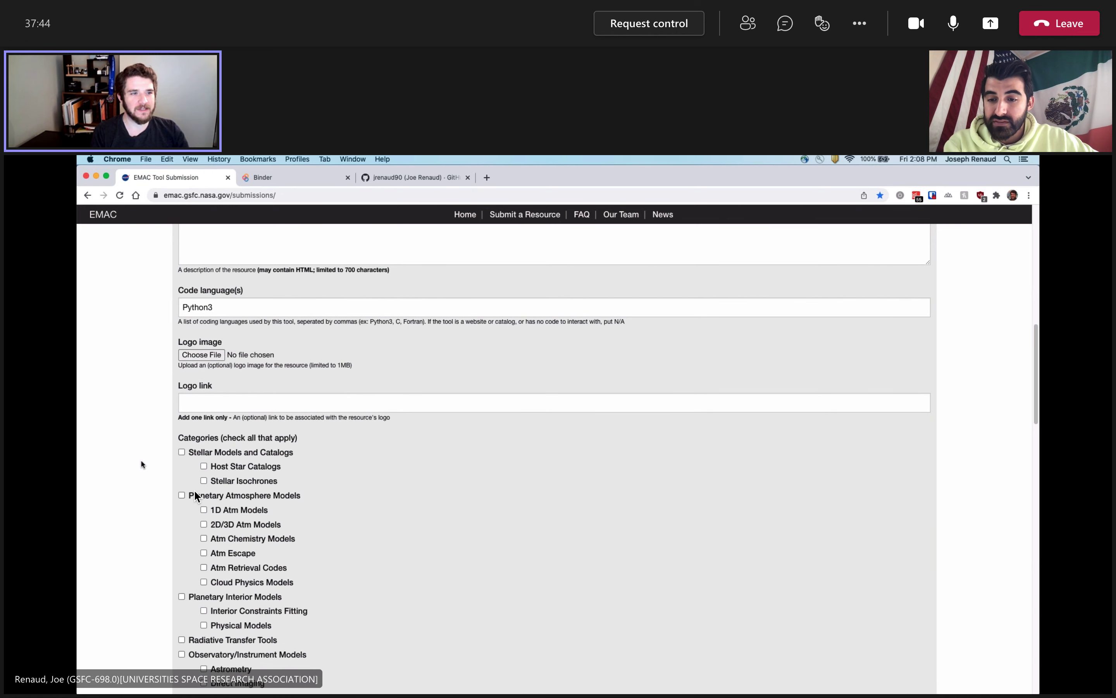
{"action": "scroll", "coordinate": [194, 492], "scroll_direction": "down", "scroll_amount": 8}
{"action": "scroll", "coordinate": [194, 492], "scroll_direction": "down", "scroll_amount": 3}
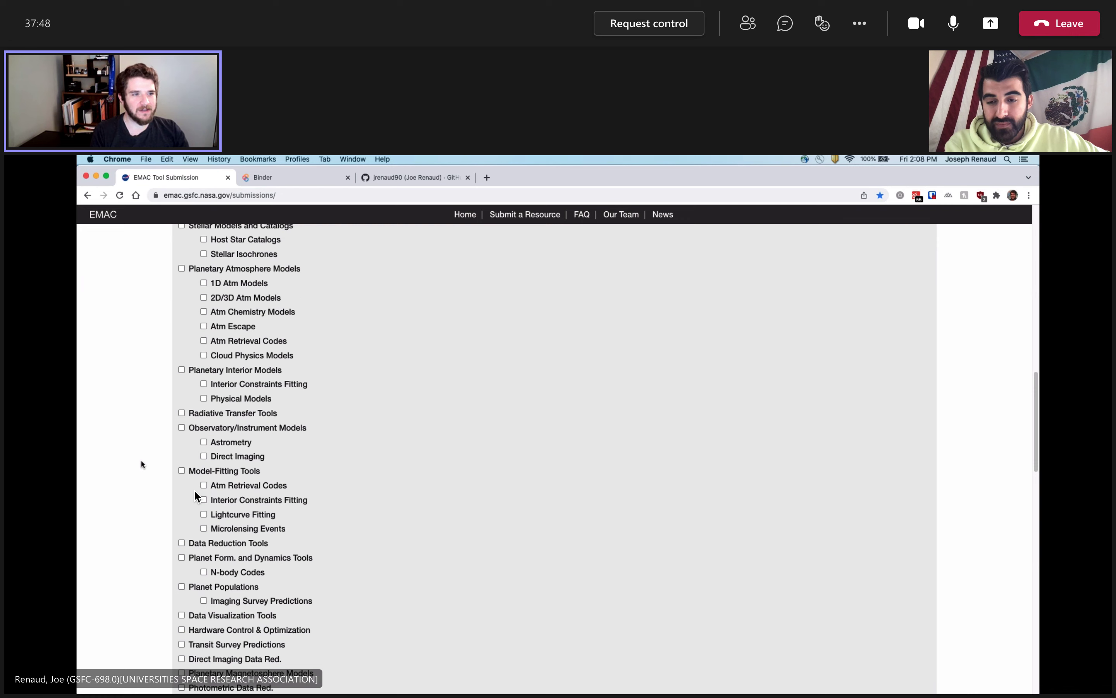
{"action": "scroll", "coordinate": [194, 492], "scroll_direction": "up", "scroll_amount": 3}
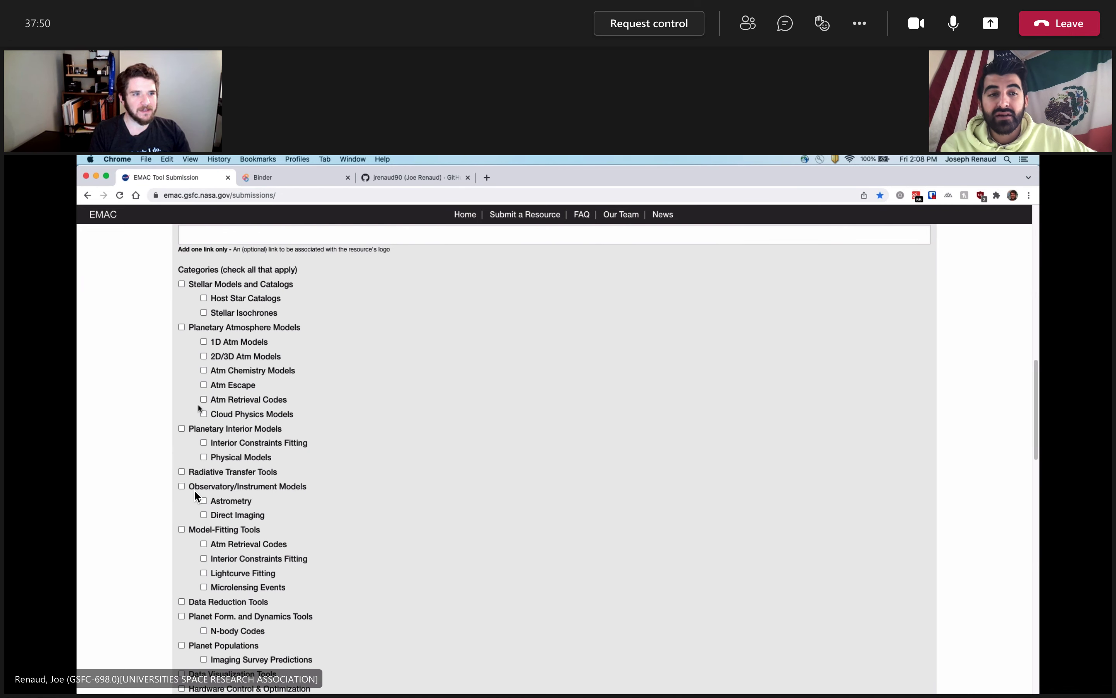
{"action": "left_click", "coordinate": [182, 428]}
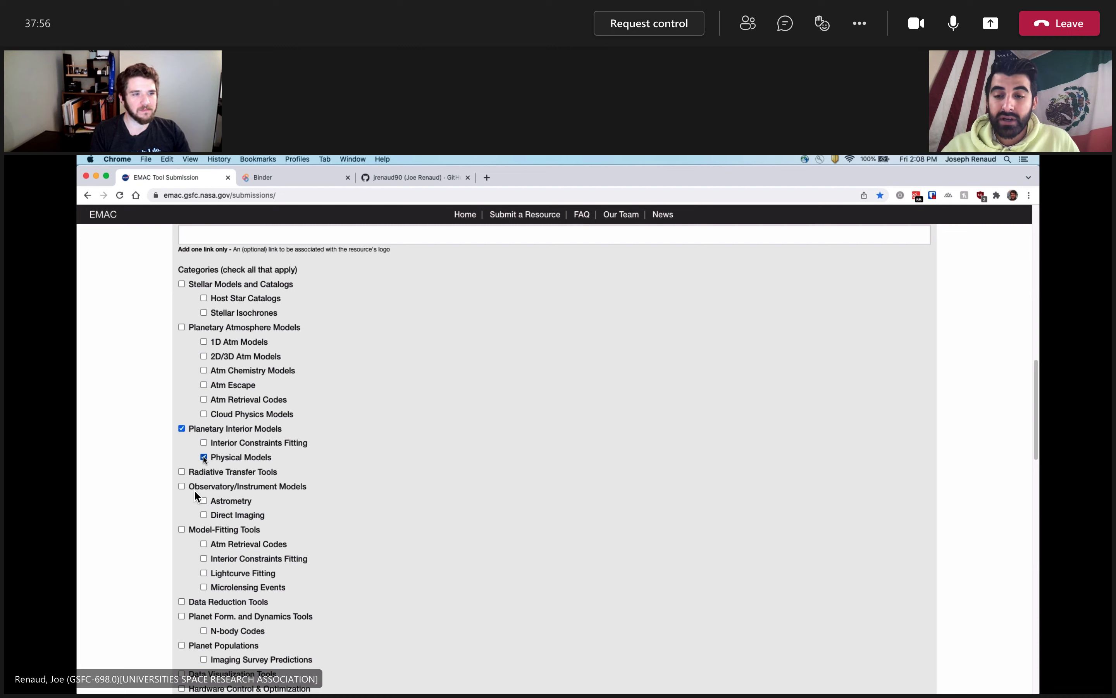
{"action": "scroll", "coordinate": [153, 443], "scroll_direction": "down", "scroll_amount": 1}
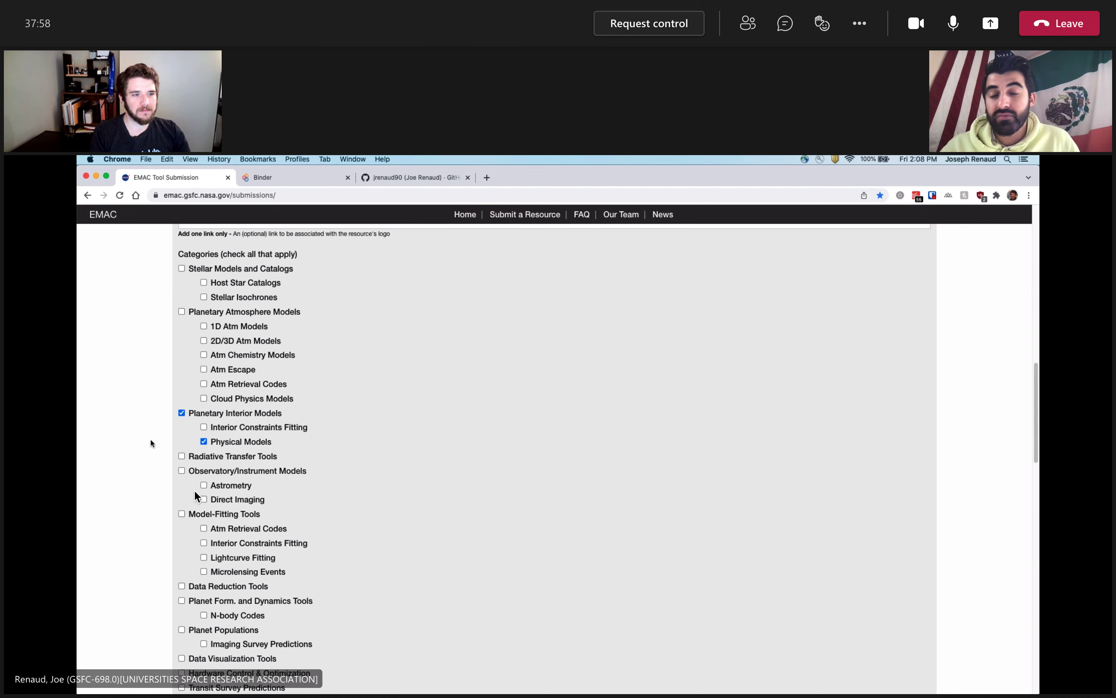
{"action": "scroll", "coordinate": [152, 443], "scroll_direction": "down", "scroll_amount": 1}
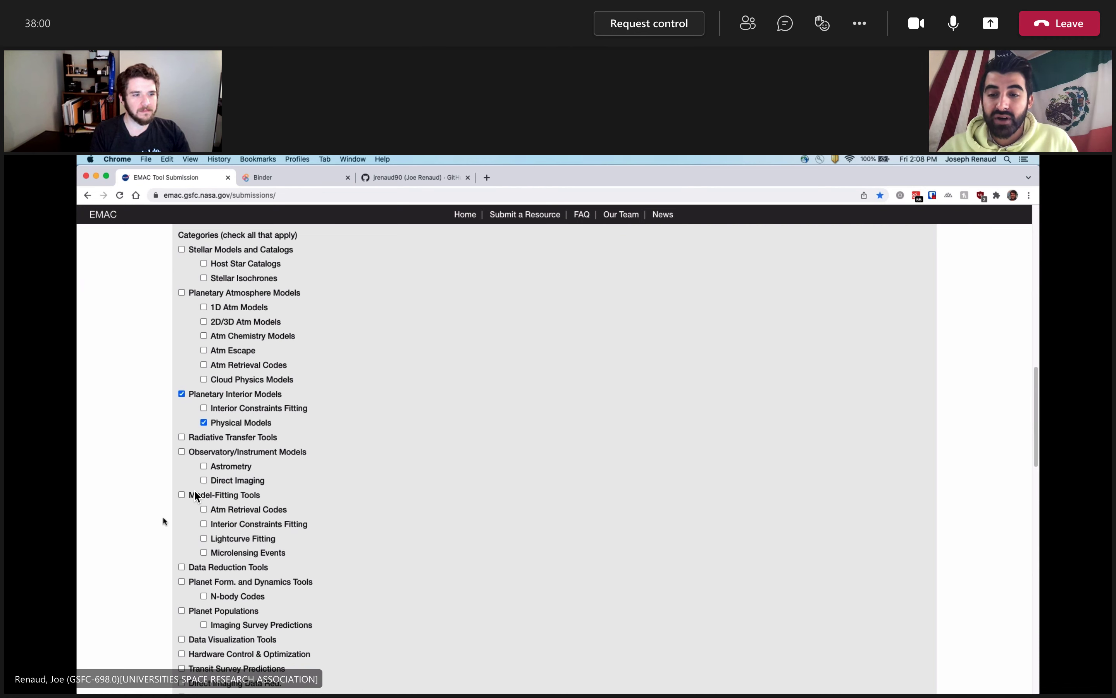
{"action": "left_click", "coordinate": [182, 582]}
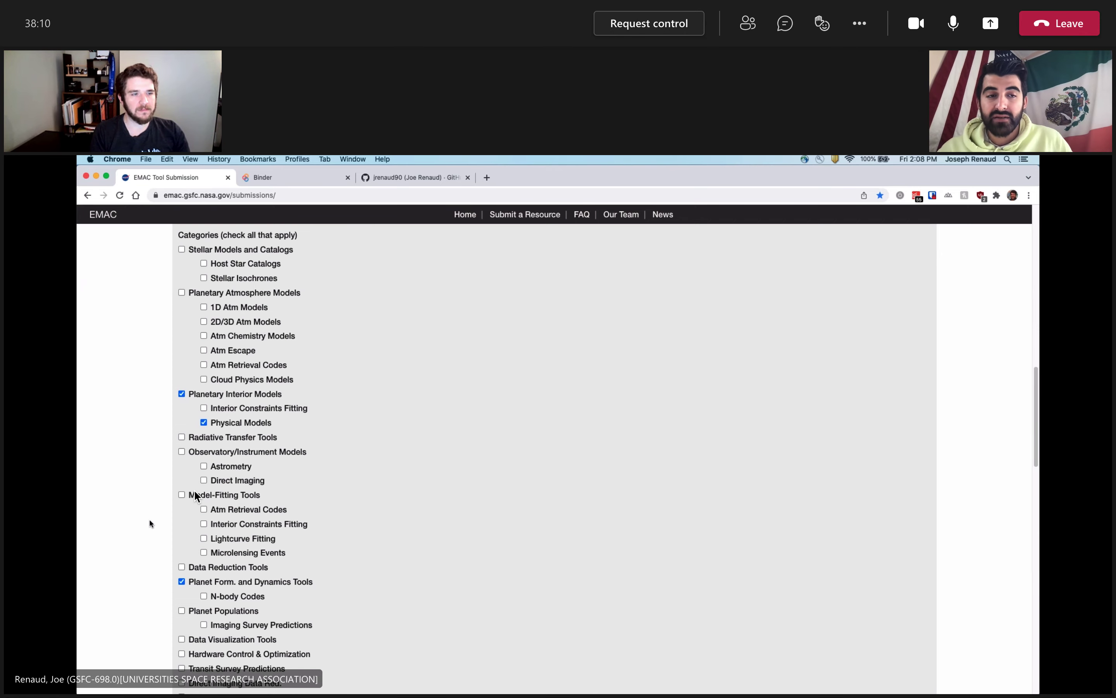
{"action": "scroll", "coordinate": [194, 492], "scroll_direction": "down", "scroll_amount": 4}
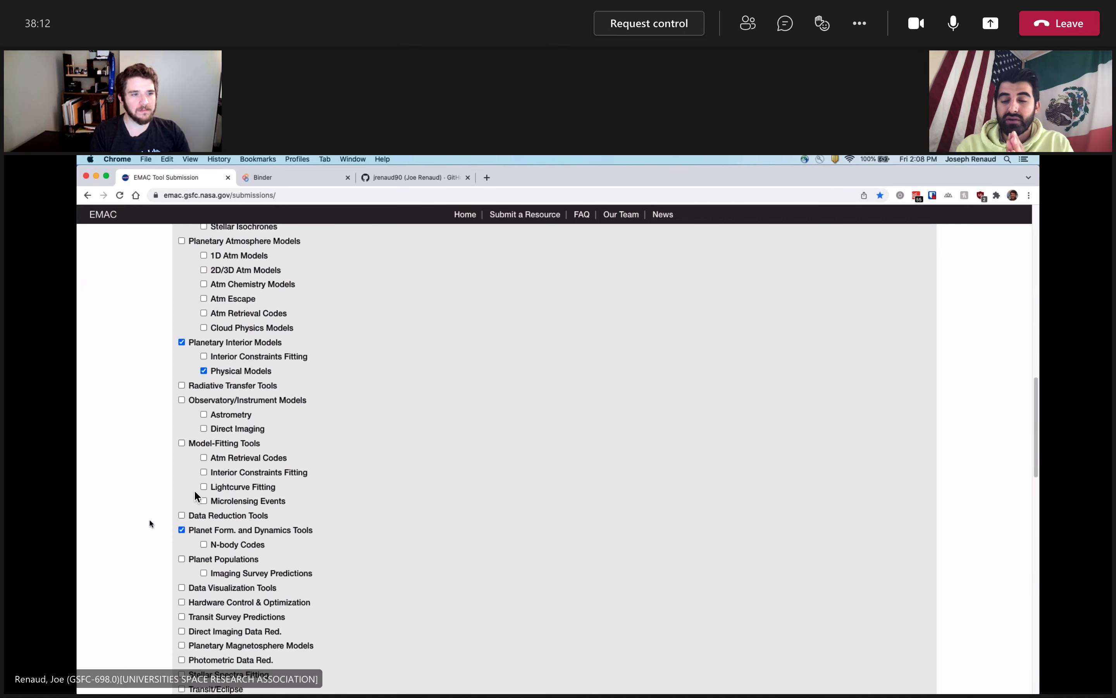
{"action": "scroll", "coordinate": [194, 491], "scroll_direction": "down", "scroll_amount": 6}
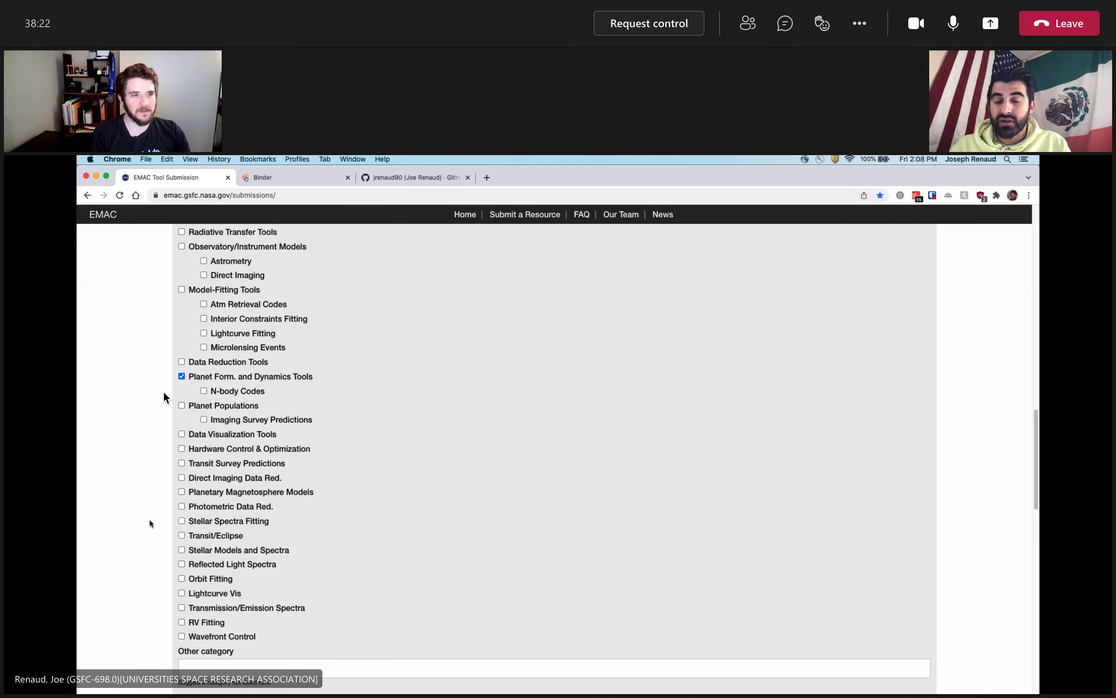
{"action": "scroll", "coordinate": [164, 397], "scroll_direction": "down", "scroll_amount": 4}
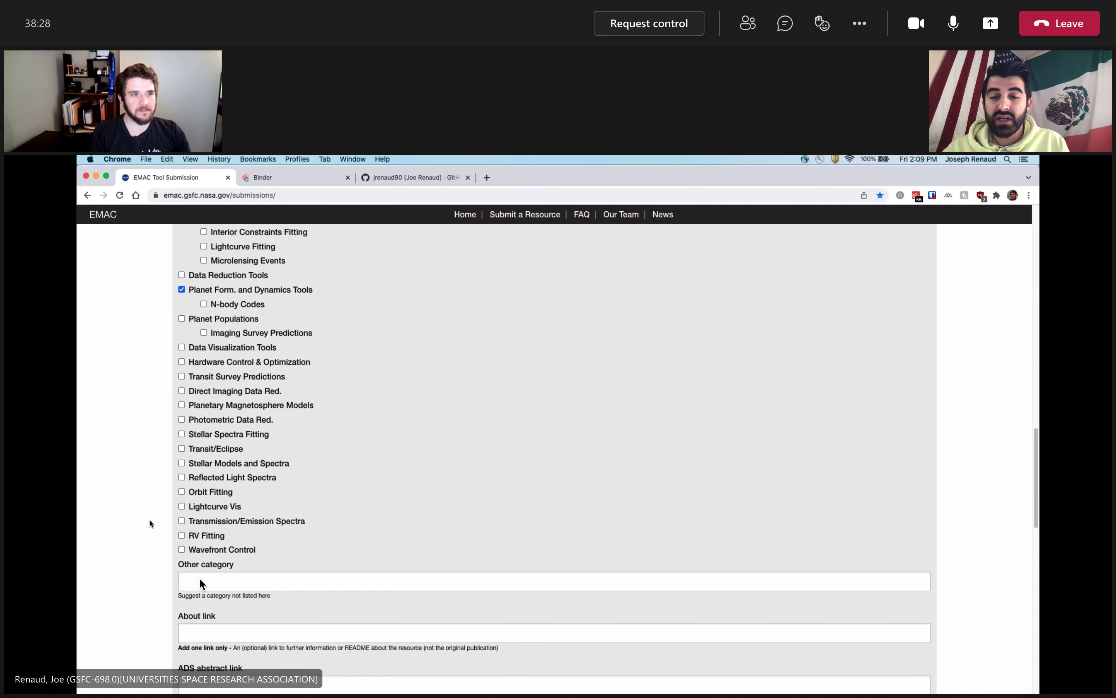
Scroll down to the link fields and focus the Other category box.
{"action": "scroll", "coordinate": [199, 584], "scroll_direction": "down", "scroll_amount": 3}
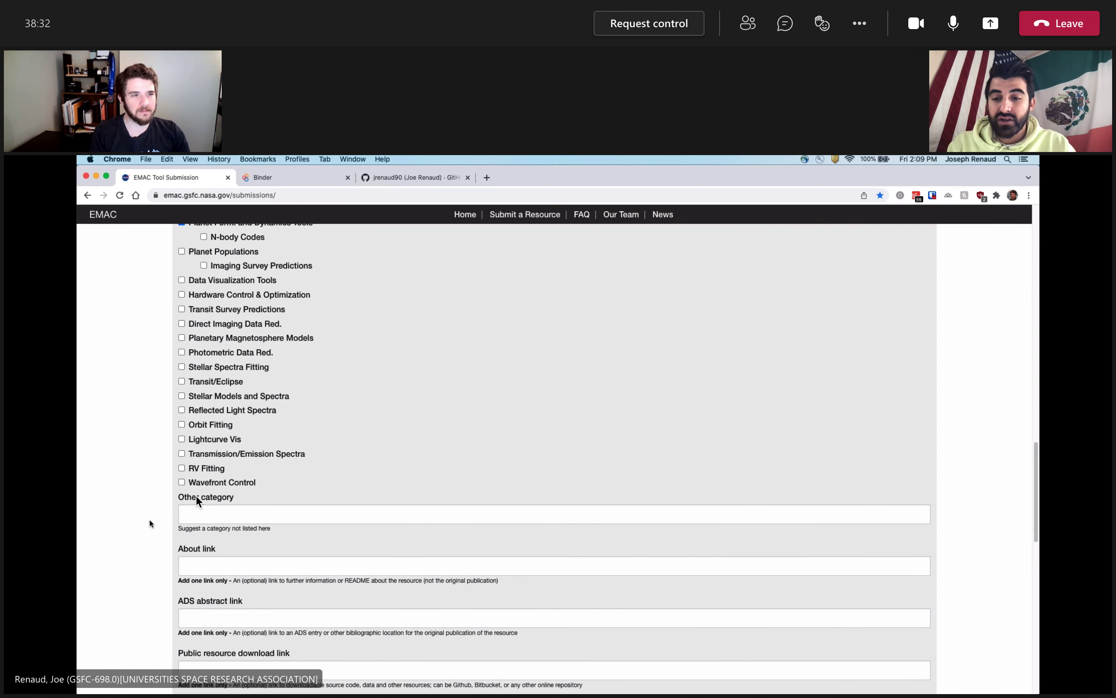
{"action": "left_click", "coordinate": [210, 516]}
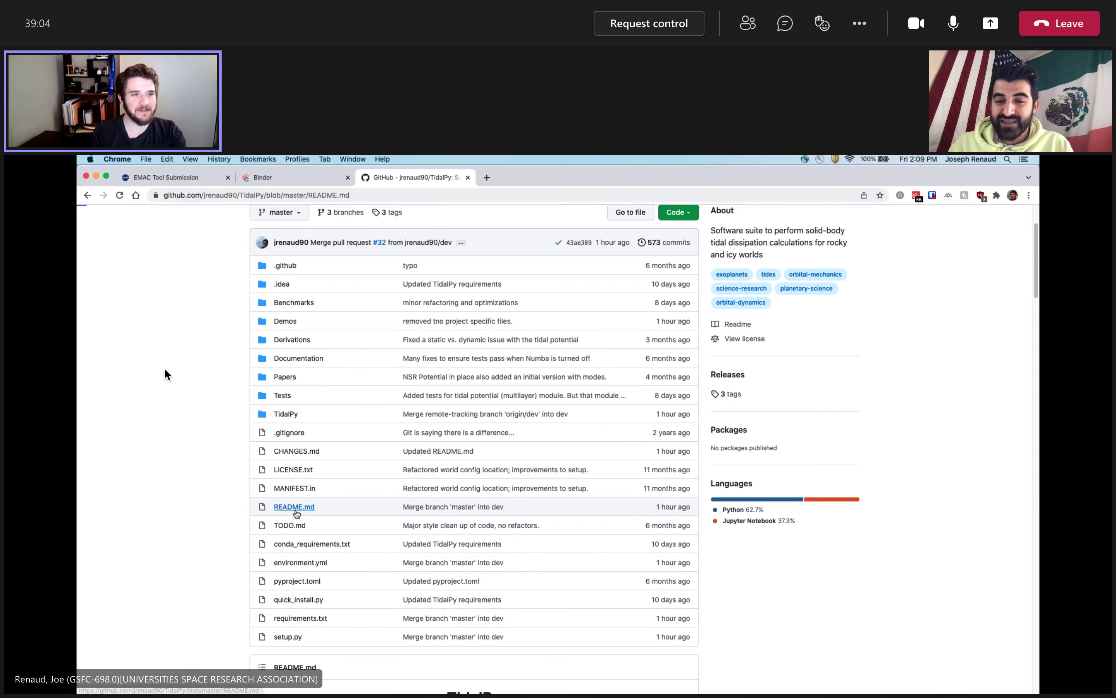
Put TidalPy's GitHub README.md URL into the About link field.
{"action": "left_click", "coordinate": [322, 195]}
{"action": "key", "text": "super+c"}
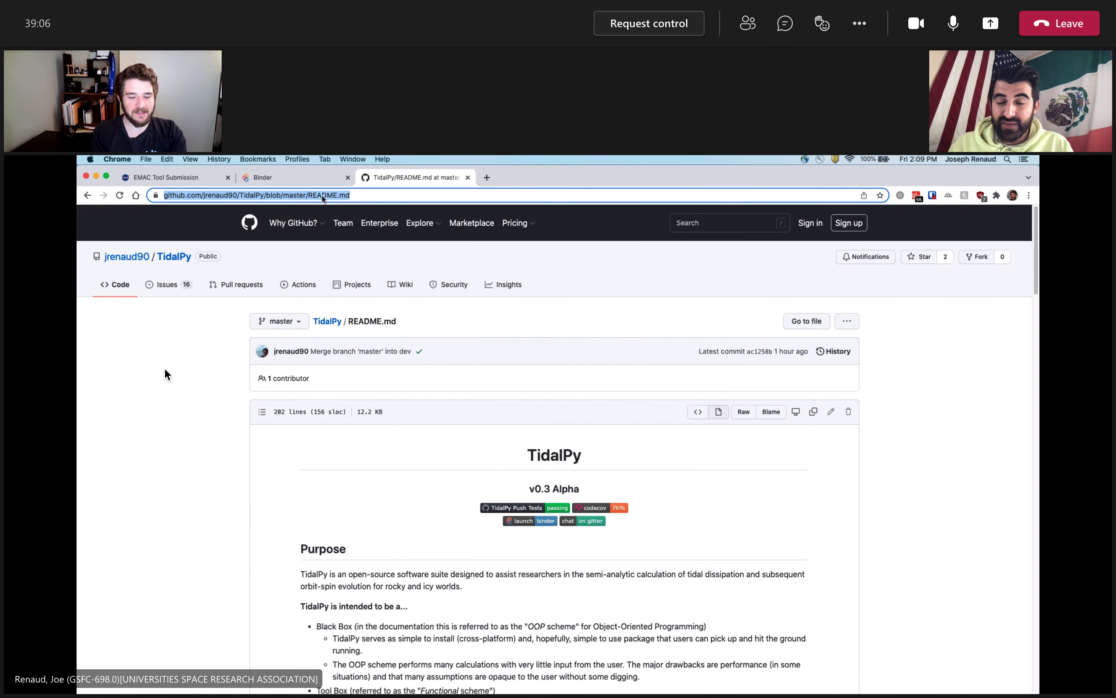
{"action": "left_click", "coordinate": [198, 177]}
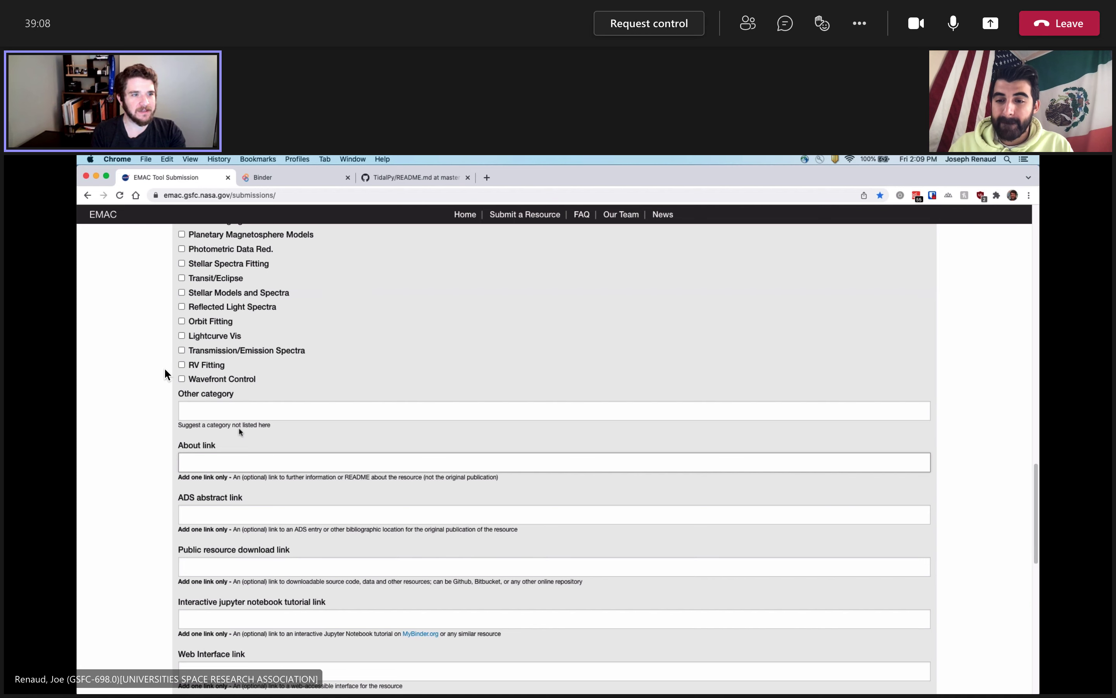
{"action": "key", "text": "super+v"}
{"action": "left_click", "coordinate": [138, 429]}
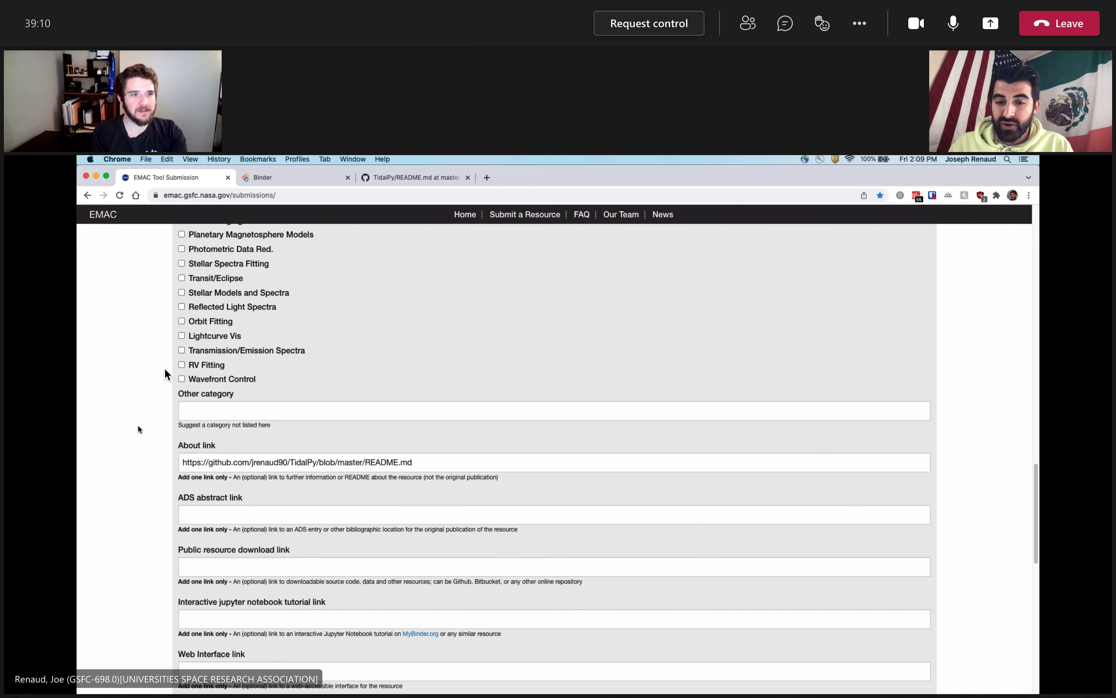
{"action": "scroll", "coordinate": [138, 429], "scroll_direction": "down", "scroll_amount": 1}
{"action": "scroll", "coordinate": [138, 426], "scroll_direction": "down", "scroll_amount": 2}
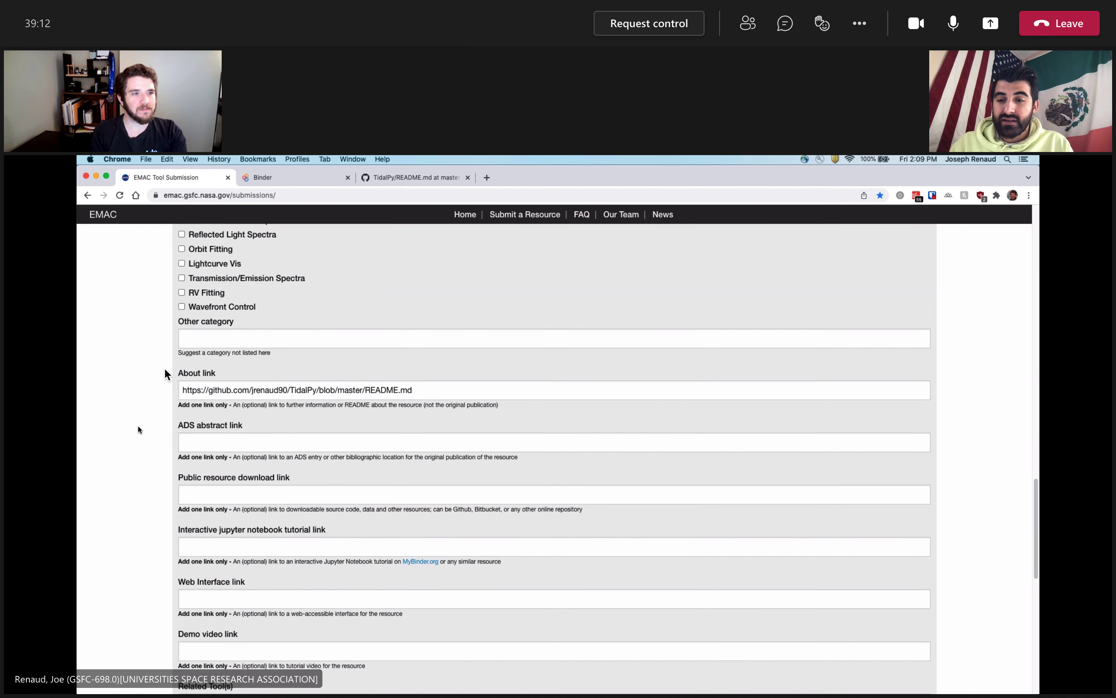
{"action": "scroll", "coordinate": [164, 372], "scroll_direction": "down", "scroll_amount": 1}
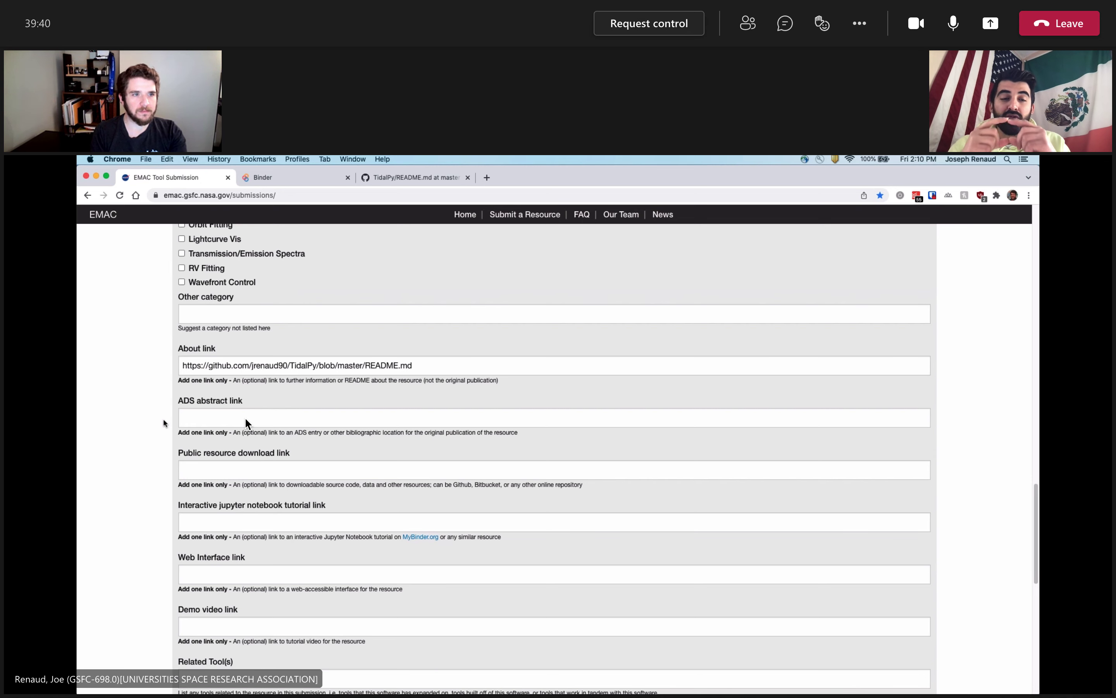
{"action": "scroll", "coordinate": [246, 421], "scroll_direction": "down", "scroll_amount": 1}
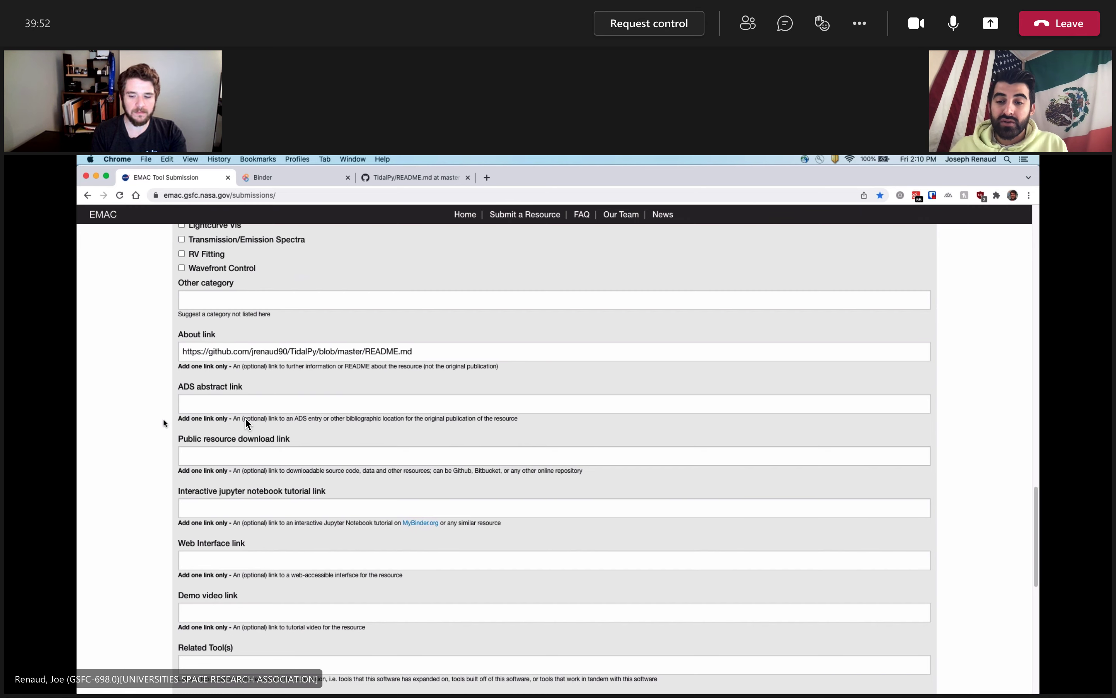
{"action": "scroll", "coordinate": [214, 455], "scroll_direction": "down", "scroll_amount": 2}
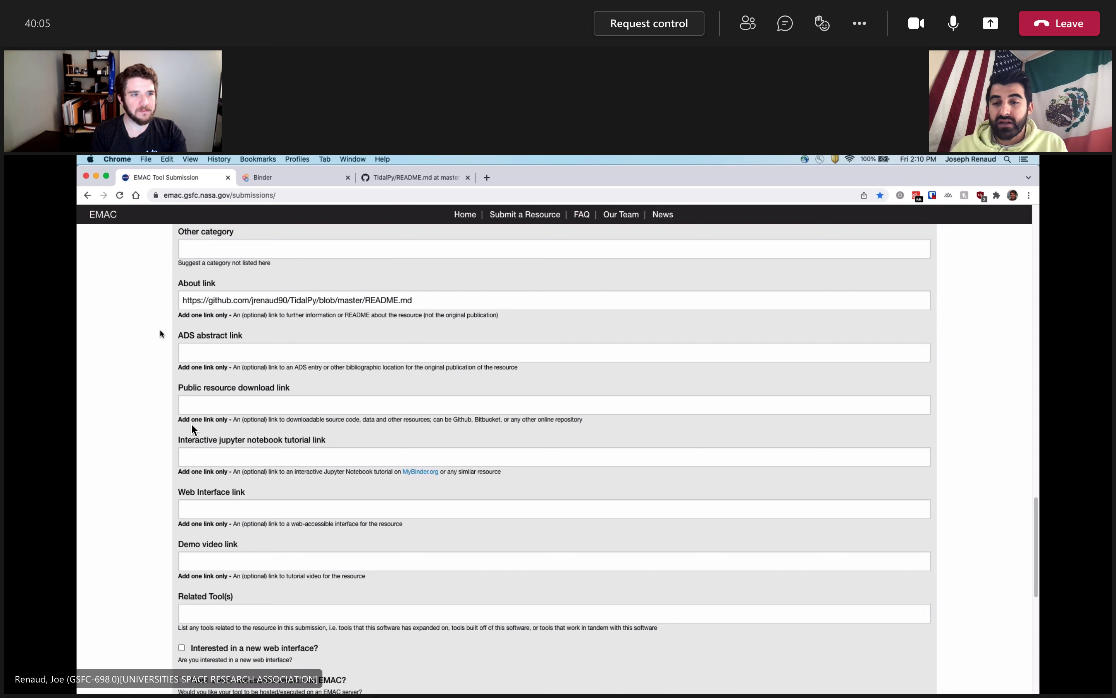
Copy the repository part of the About link URL into Public resource download link.
{"action": "left_click_drag", "start_coordinate": [183, 300], "coordinate": [316, 302]}
{"action": "key", "text": "super+c"}
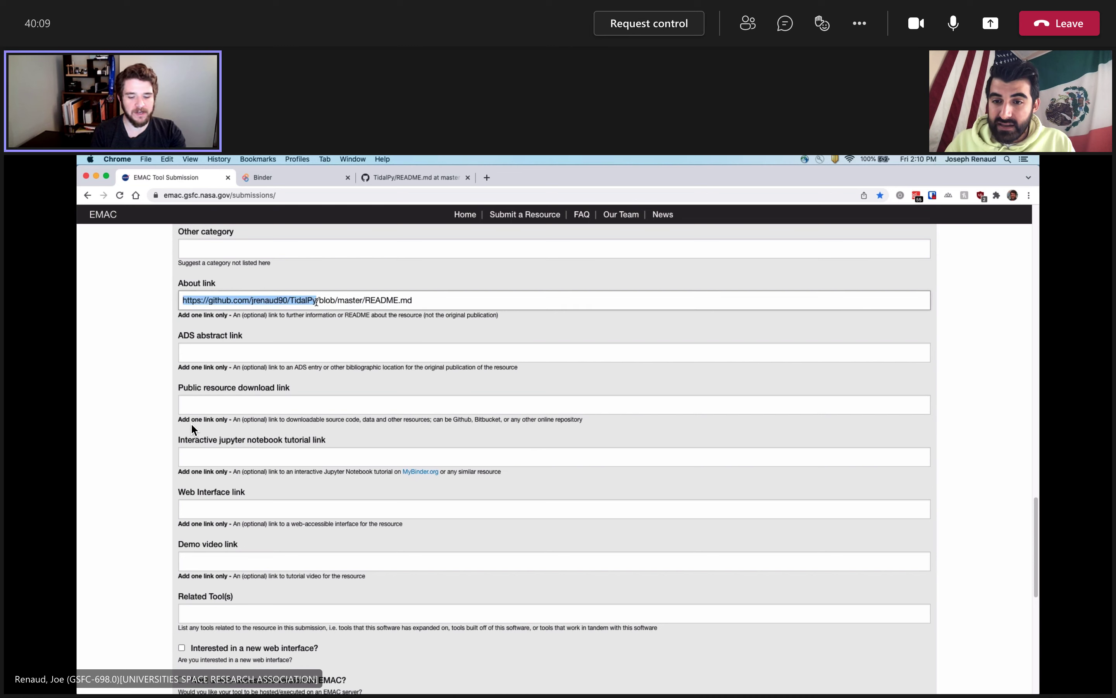
{"action": "left_click", "coordinate": [262, 402]}
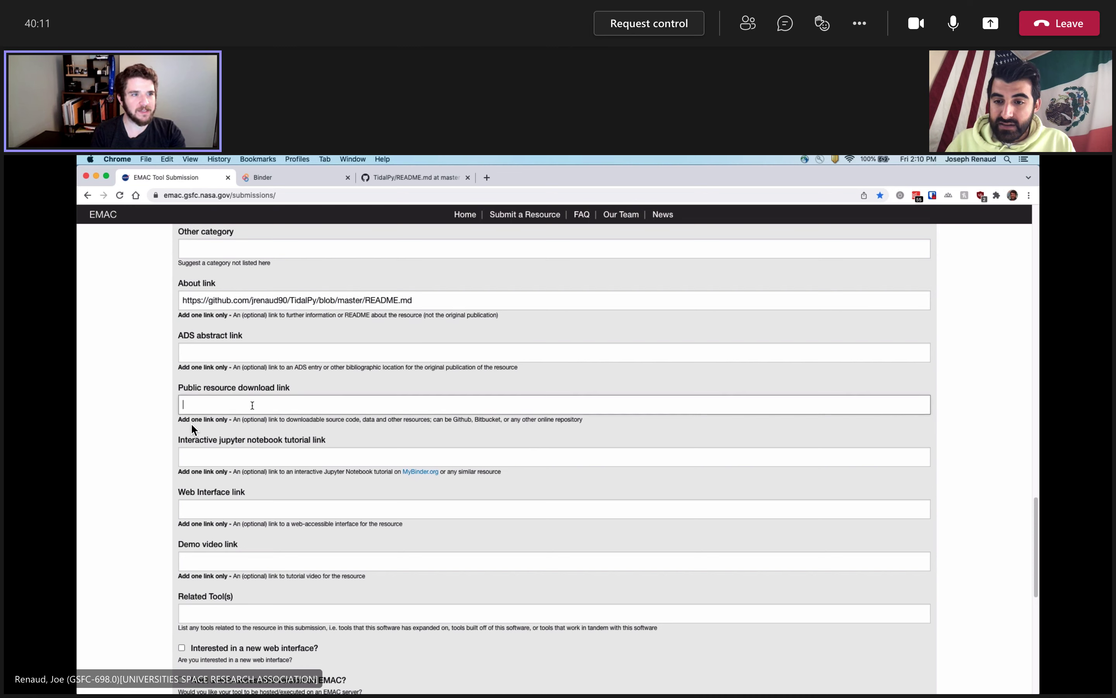
{"action": "key", "text": "super+v"}
{"action": "left_click", "coordinate": [191, 424]}
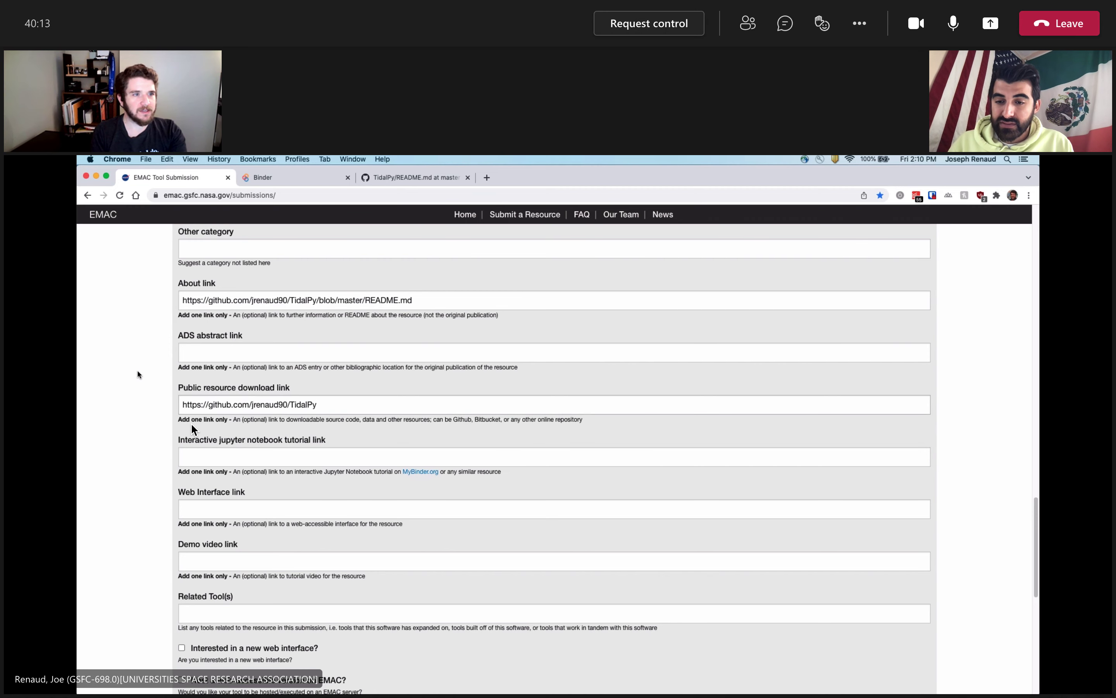
{"action": "scroll", "coordinate": [192, 424], "scroll_direction": "down", "scroll_amount": 1}
{"action": "scroll", "coordinate": [192, 428], "scroll_direction": "down", "scroll_amount": 1}
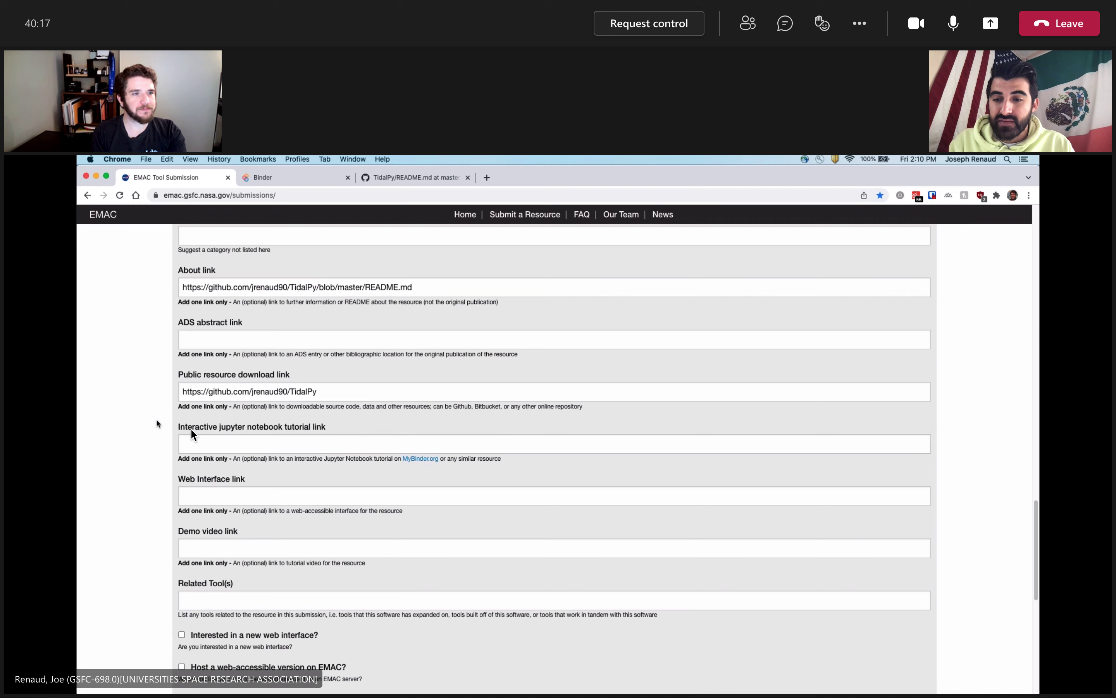
{"action": "scroll", "coordinate": [149, 442], "scroll_direction": "down", "scroll_amount": 1}
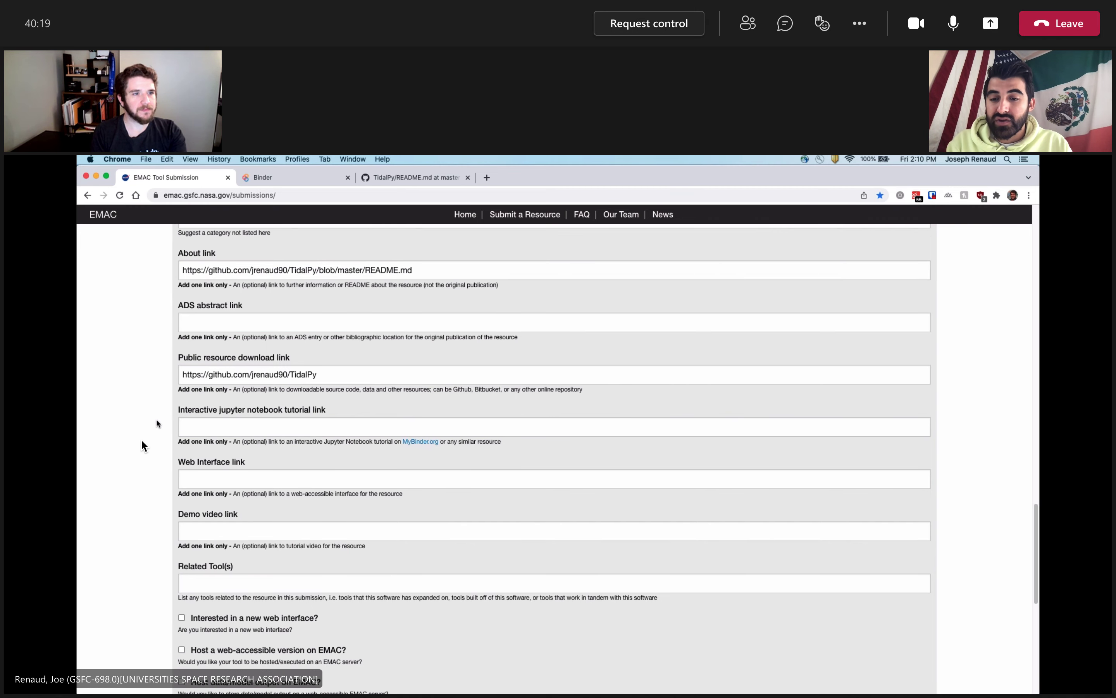
{"action": "scroll", "coordinate": [141, 440], "scroll_direction": "down", "scroll_amount": 1}
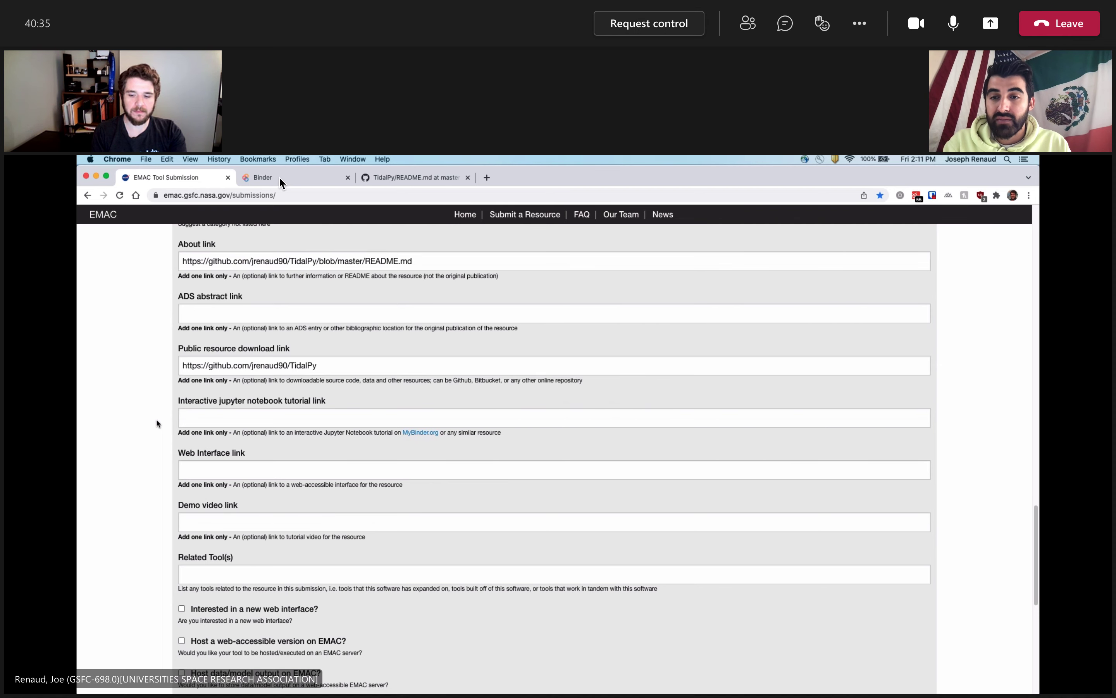
{"action": "left_click", "coordinate": [301, 183]}
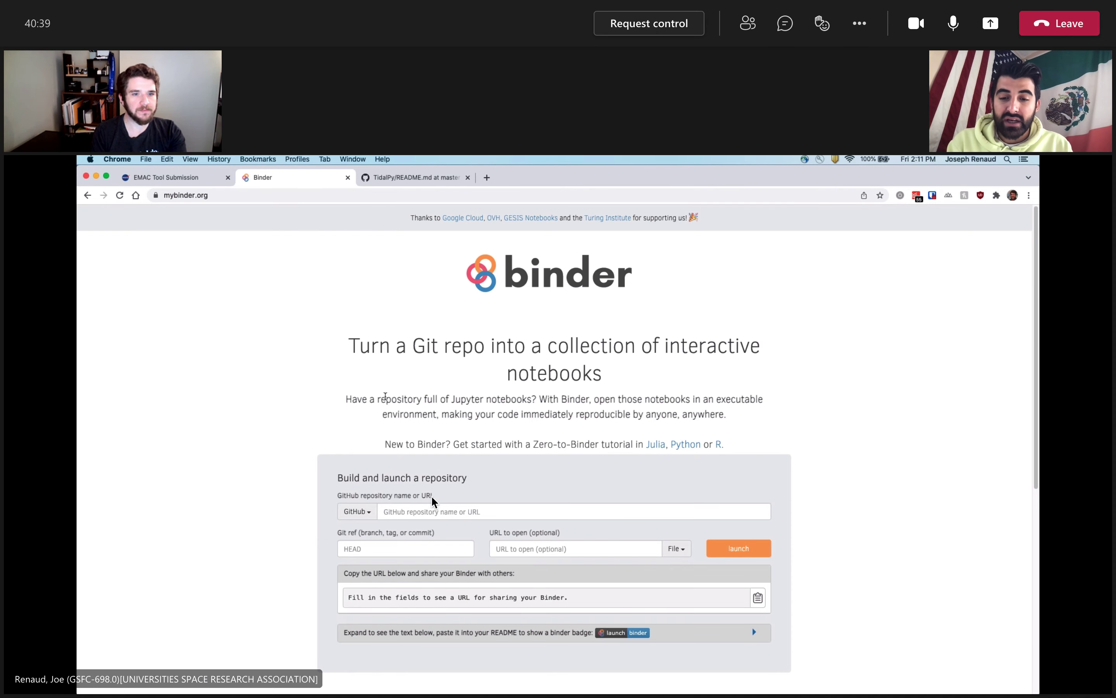
Paste the TidalPy repository address into Binder's GitHub repository field.
{"action": "scroll", "coordinate": [434, 500], "scroll_direction": "down", "scroll_amount": 2}
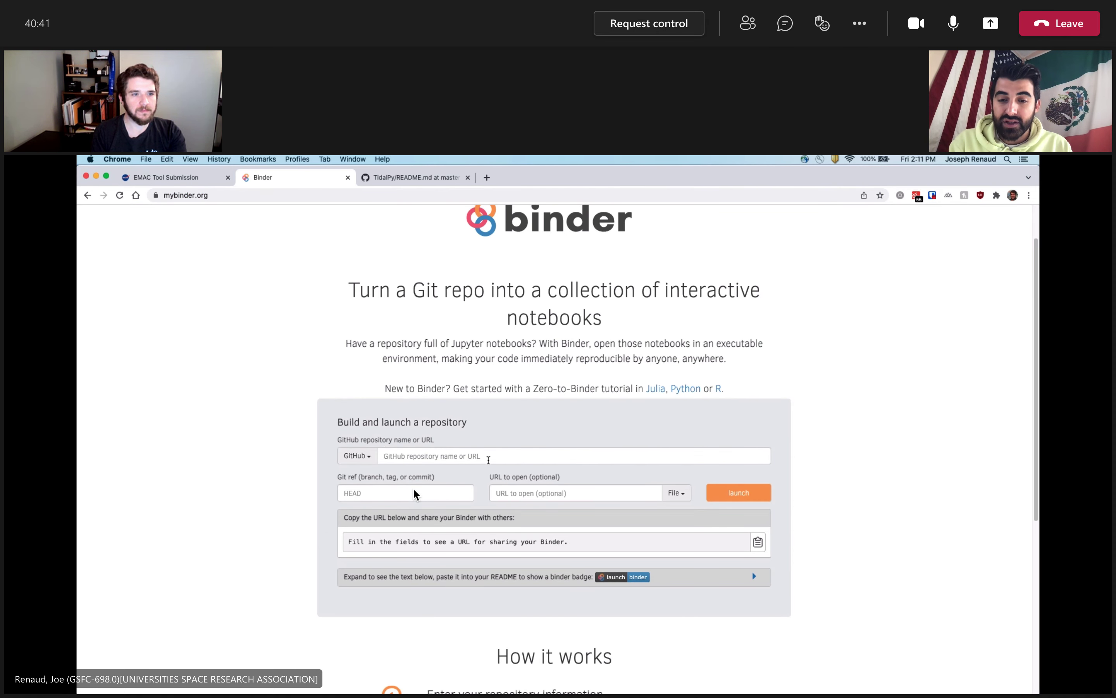
{"action": "left_click", "coordinate": [420, 456]}
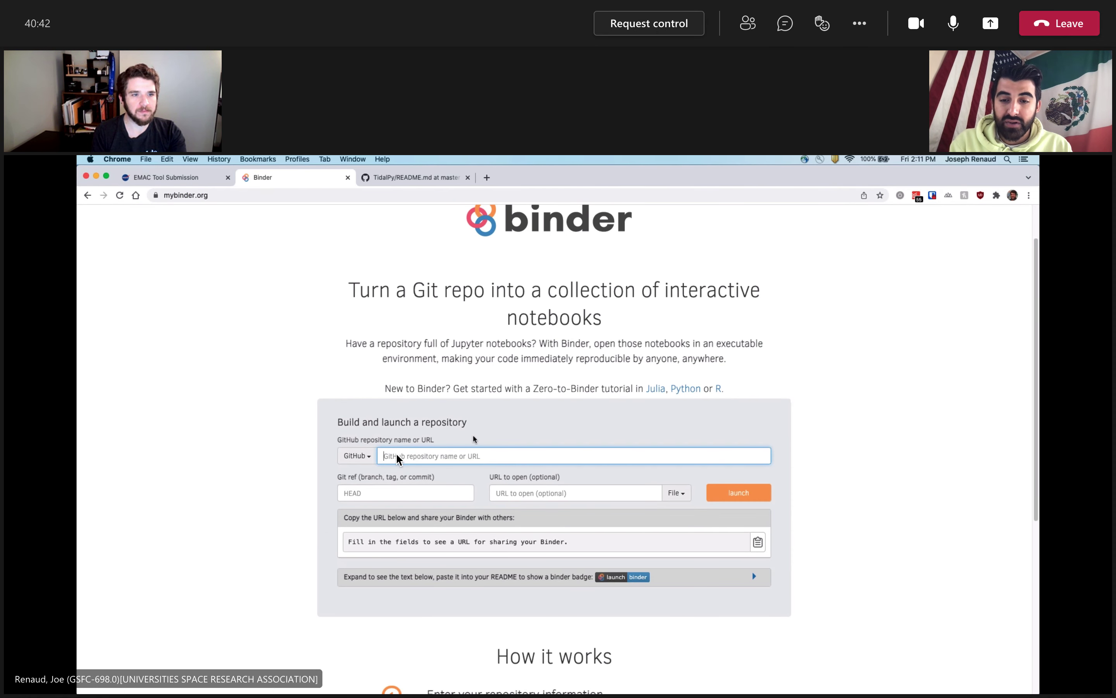
{"action": "key", "text": "super+v"}
{"action": "triple_click", "coordinate": [278, 390]}
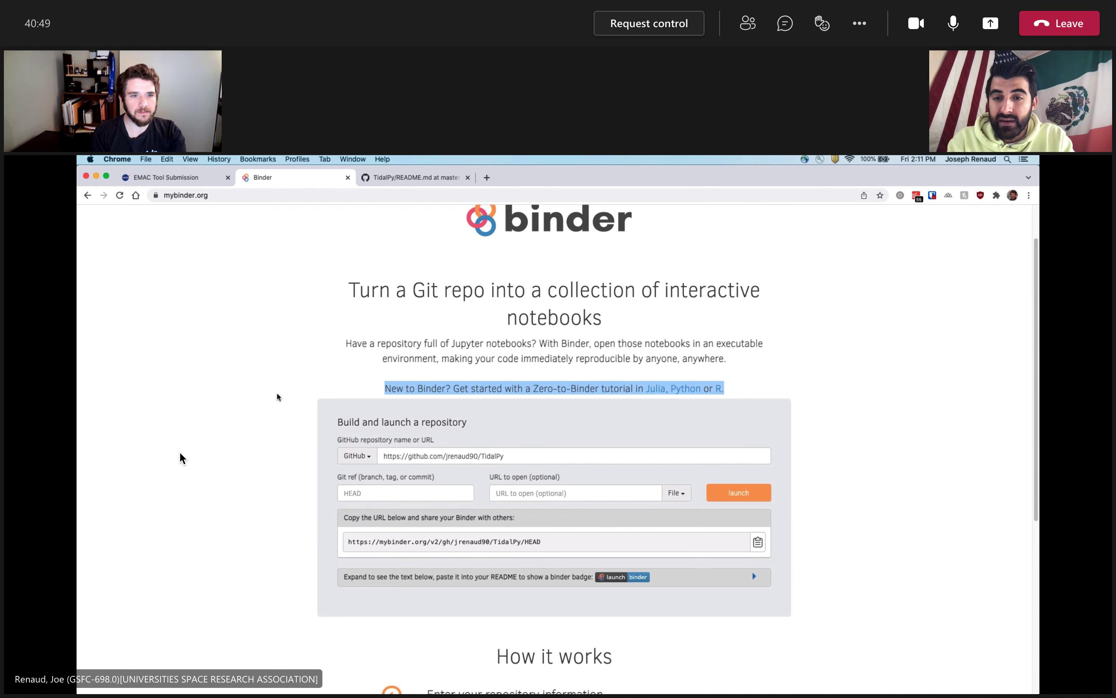
{"action": "scroll", "coordinate": [277, 397], "scroll_direction": "down", "scroll_amount": 1}
{"action": "key", "text": "Tab"}
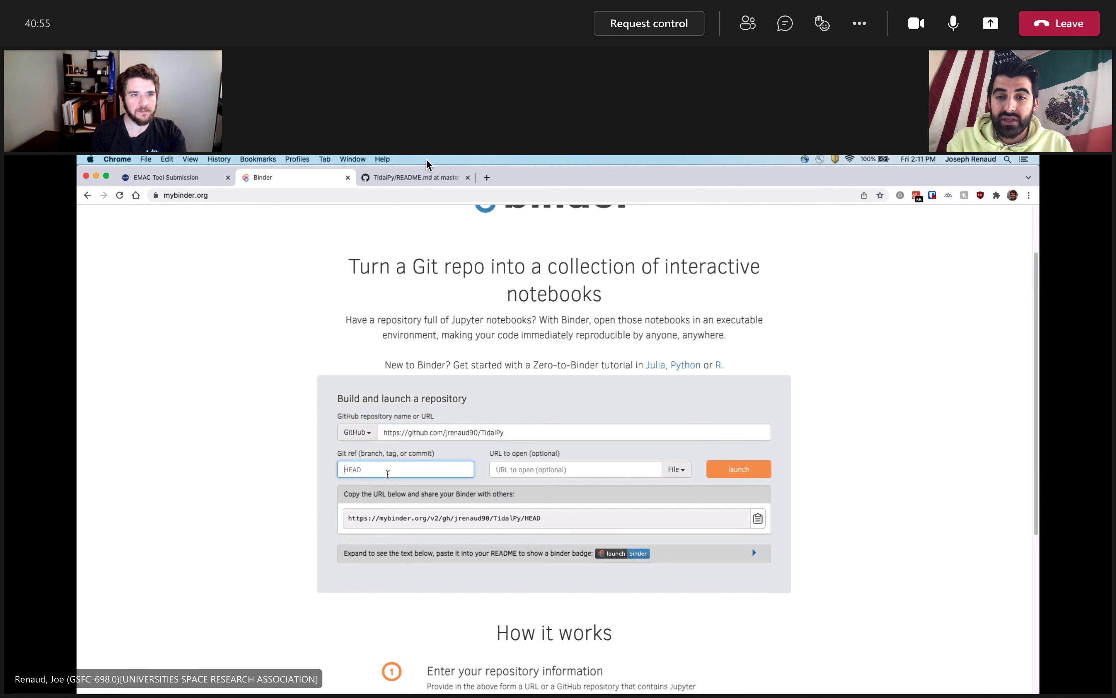
{"action": "left_click", "coordinate": [415, 179]}
{"action": "left_click", "coordinate": [337, 324]}
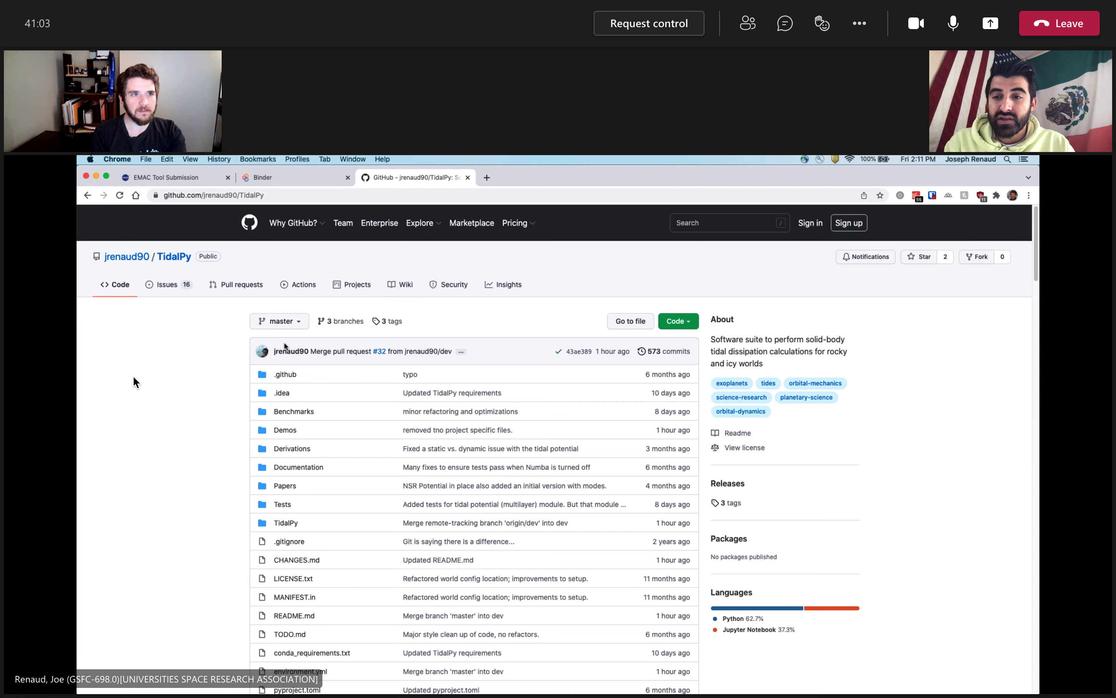
Set Binder's Git ref to master.
{"action": "left_click", "coordinate": [295, 184]}
{"action": "left_click", "coordinate": [391, 470]}
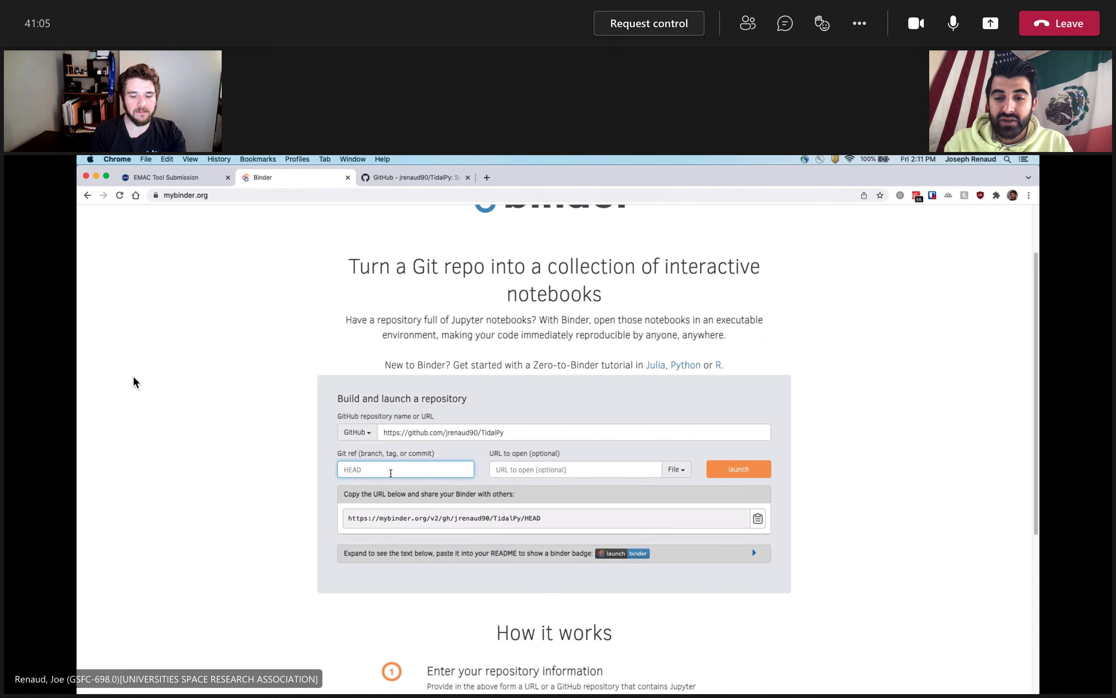
{"action": "type", "text": "master"}
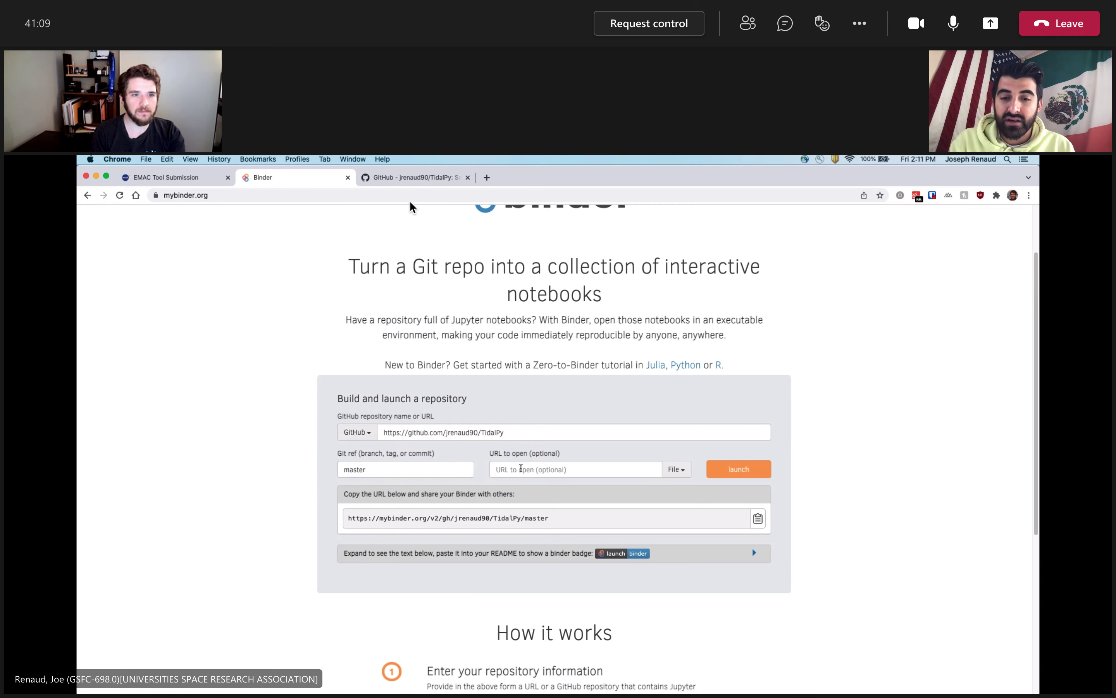
Copy /Demos from the GitHub Demos folder URL into Binder's URL to open.
{"action": "left_click", "coordinate": [519, 468]}
{"action": "left_click", "coordinate": [413, 180]}
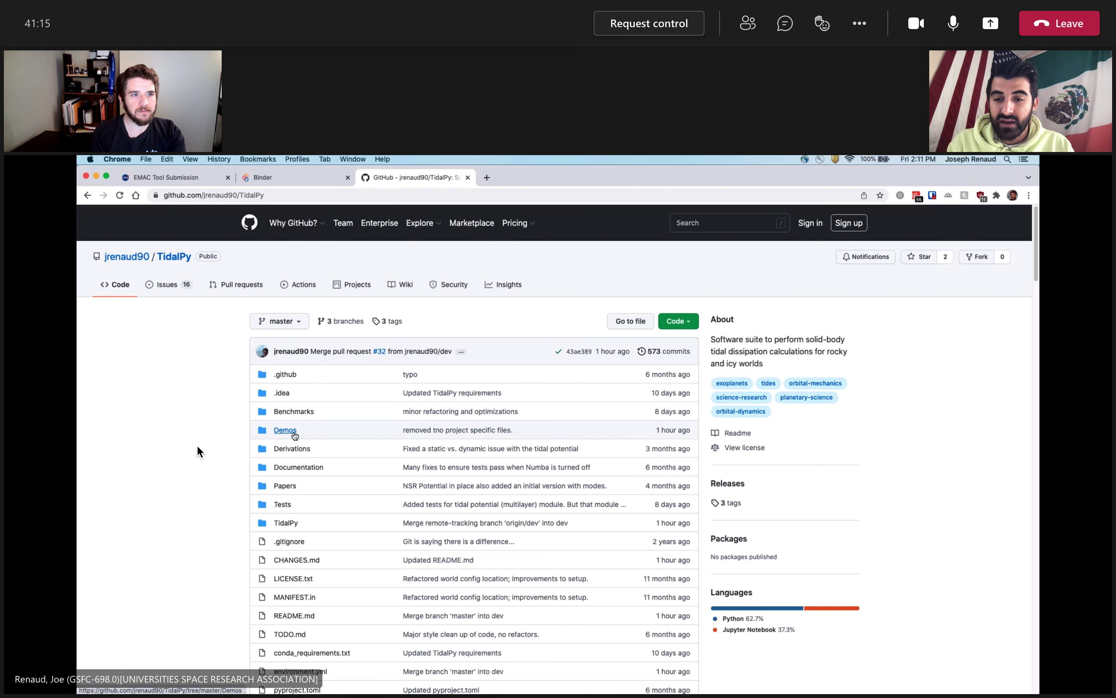
{"action": "left_click", "coordinate": [294, 432]}
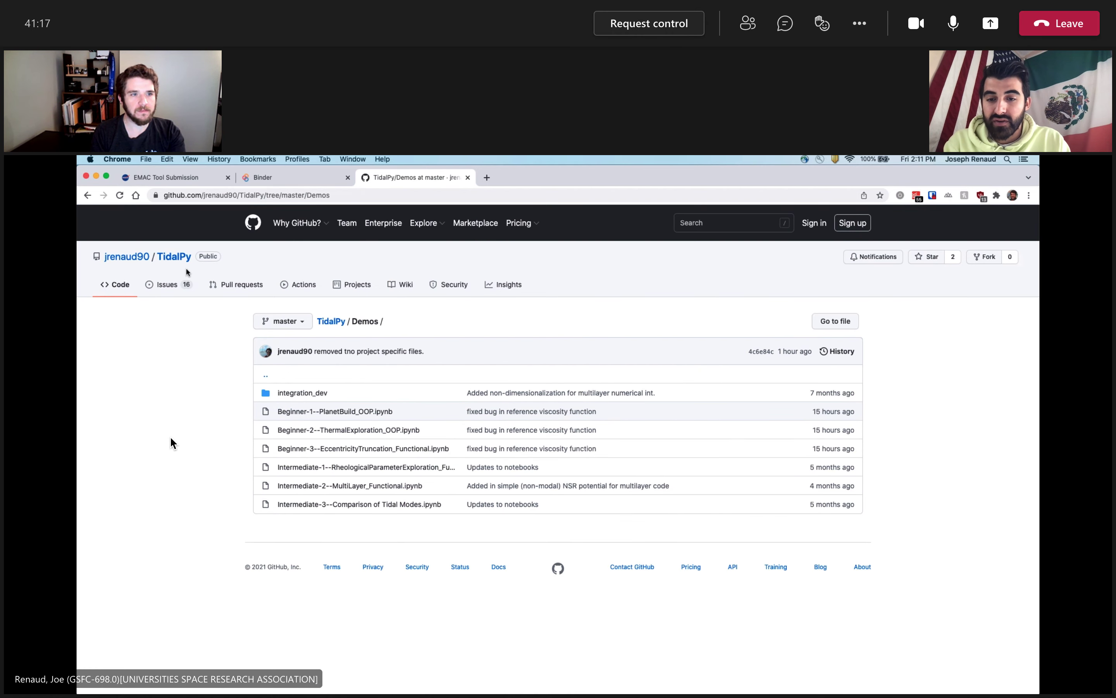
{"action": "left_click", "coordinate": [198, 196]}
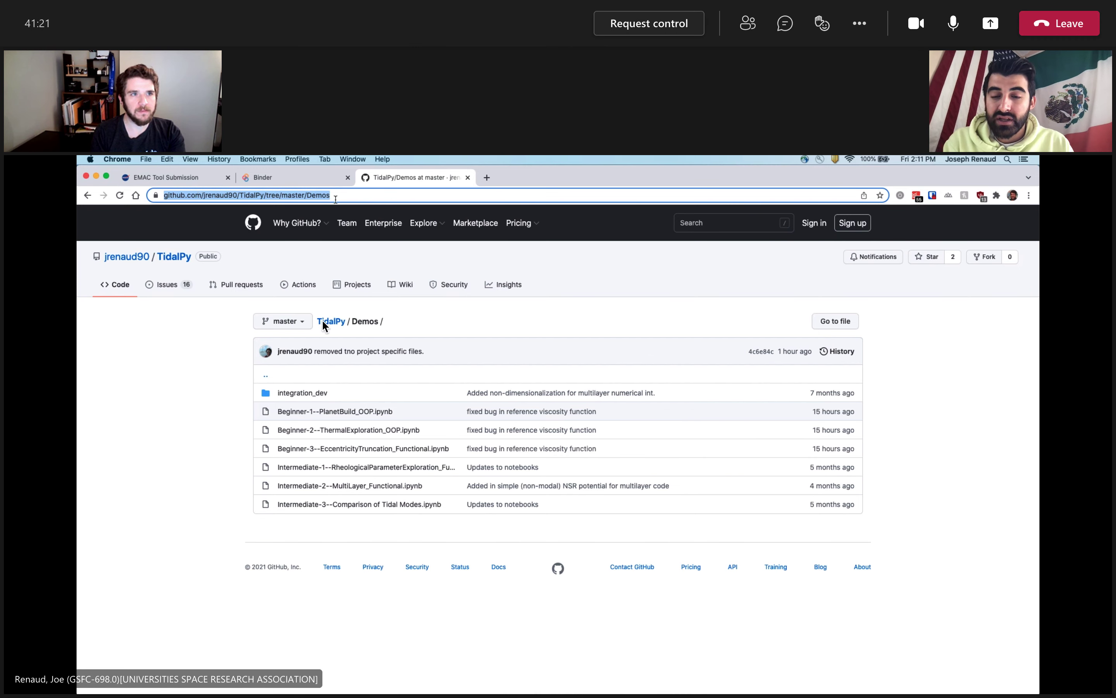
{"action": "left_click", "coordinate": [336, 196]}
{"action": "left_click_drag", "start_coordinate": [365, 196], "coordinate": [328, 196]}
{"action": "key", "text": "super+c"}
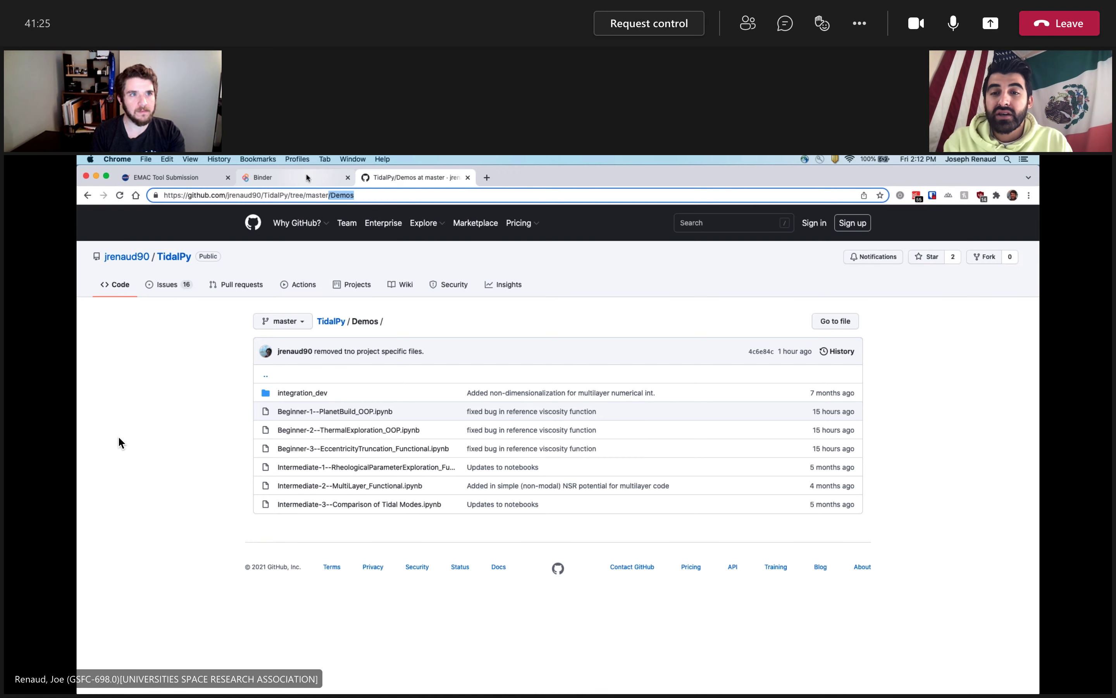
{"action": "left_click", "coordinate": [296, 179]}
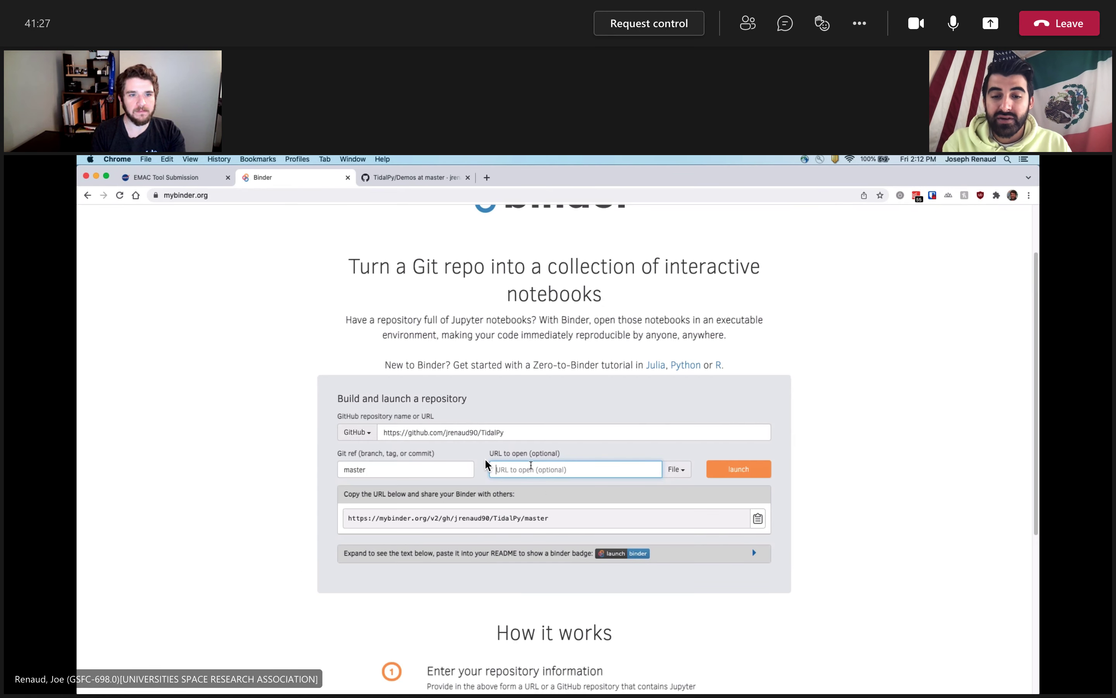
{"action": "key", "text": "super+v"}
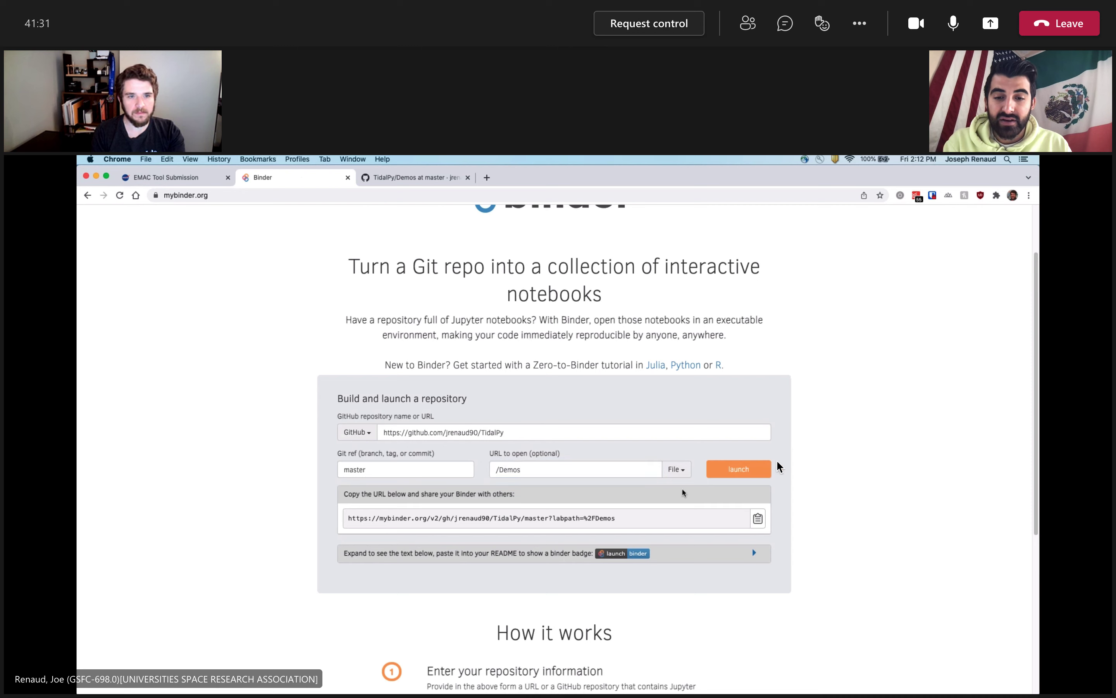
Launch the Binder build and copy its share link.
{"action": "left_click", "coordinate": [755, 472]}
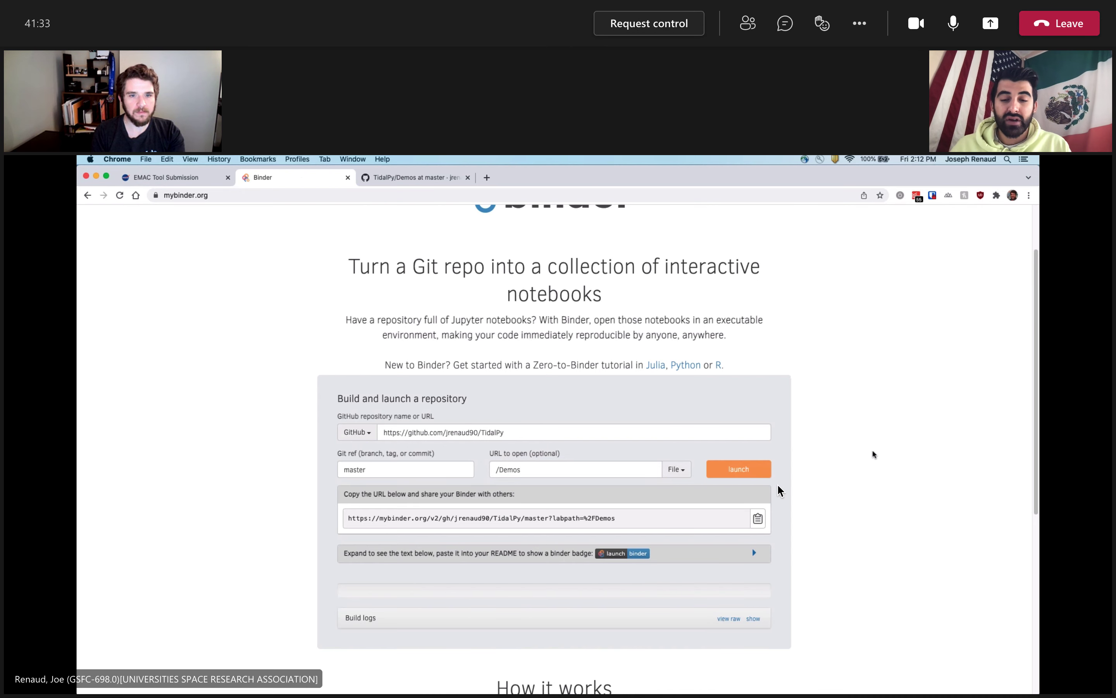
{"action": "left_click", "coordinate": [757, 518]}
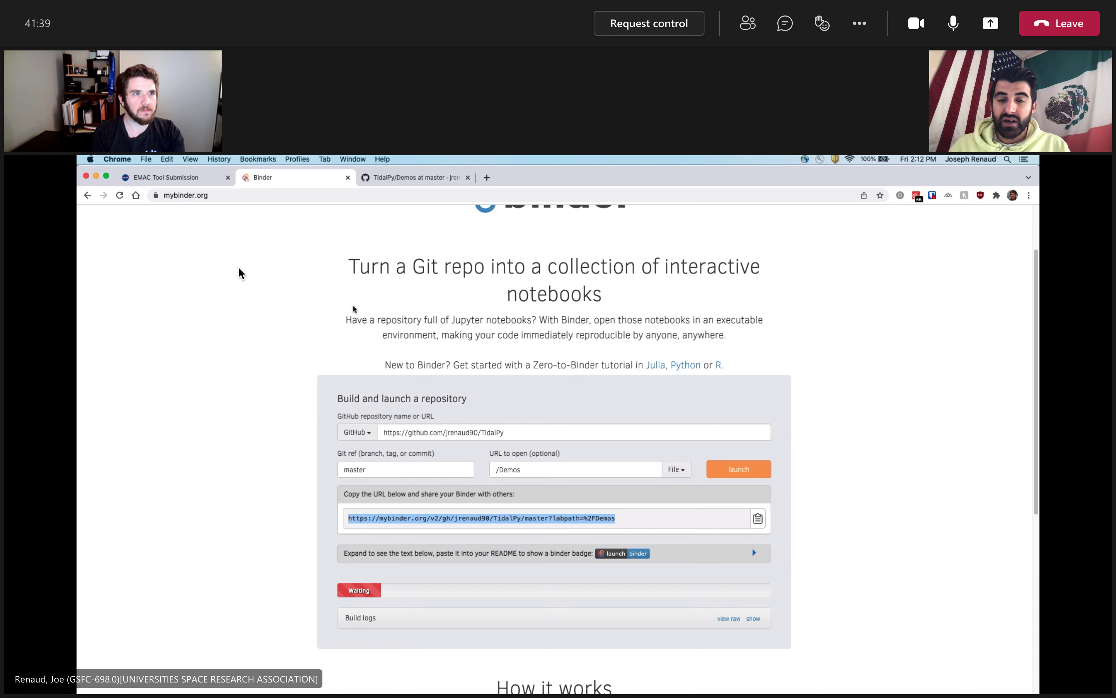
{"action": "left_click", "coordinate": [166, 177]}
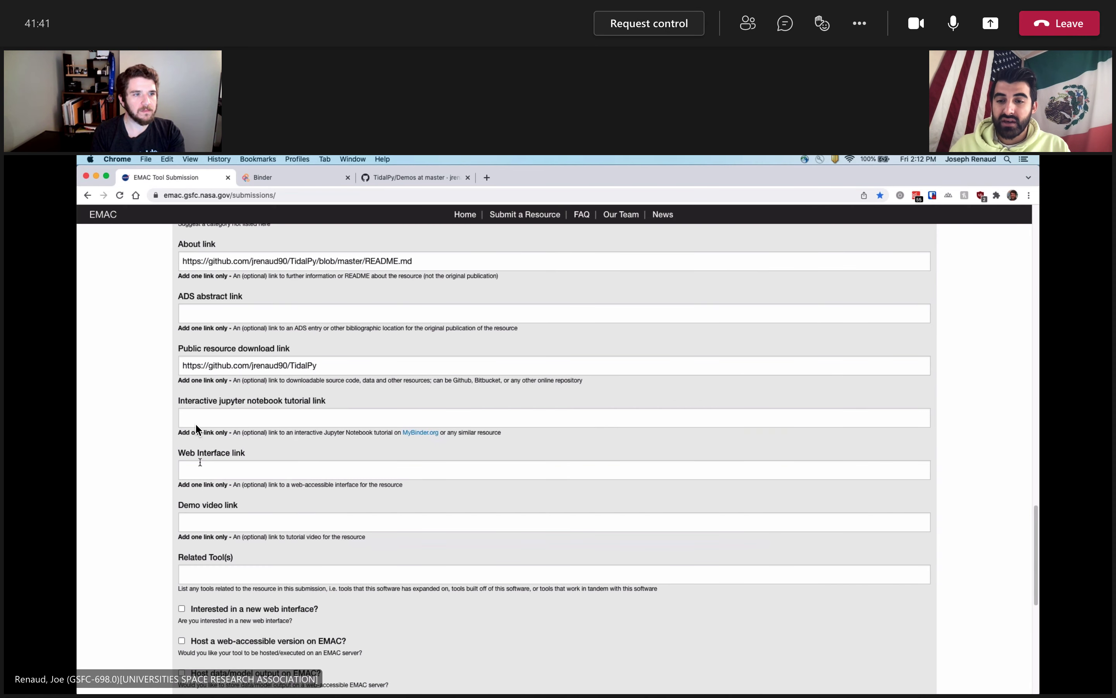
Paste TidalPy's mybinder.org Demos link into the Jupyter notebook tutorial field, leaving Demo video link empty.
{"action": "left_click", "coordinate": [219, 417]}
{"action": "key", "text": "super+v"}
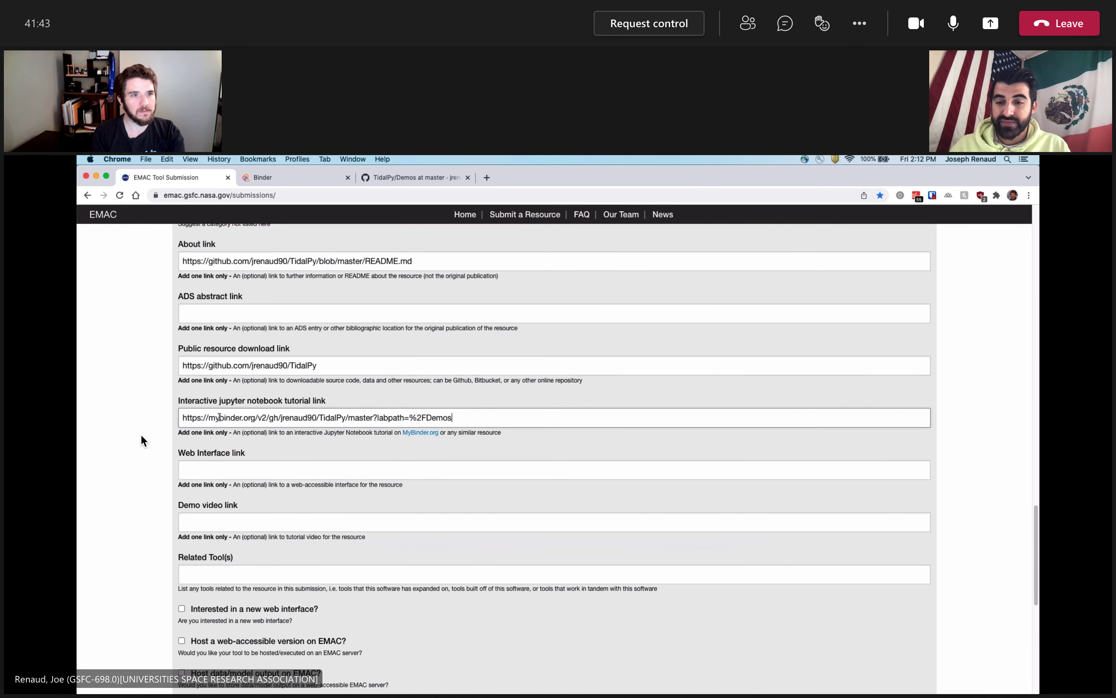
{"action": "left_click", "coordinate": [137, 405]}
{"action": "scroll", "coordinate": [136, 405], "scroll_direction": "down", "scroll_amount": 3}
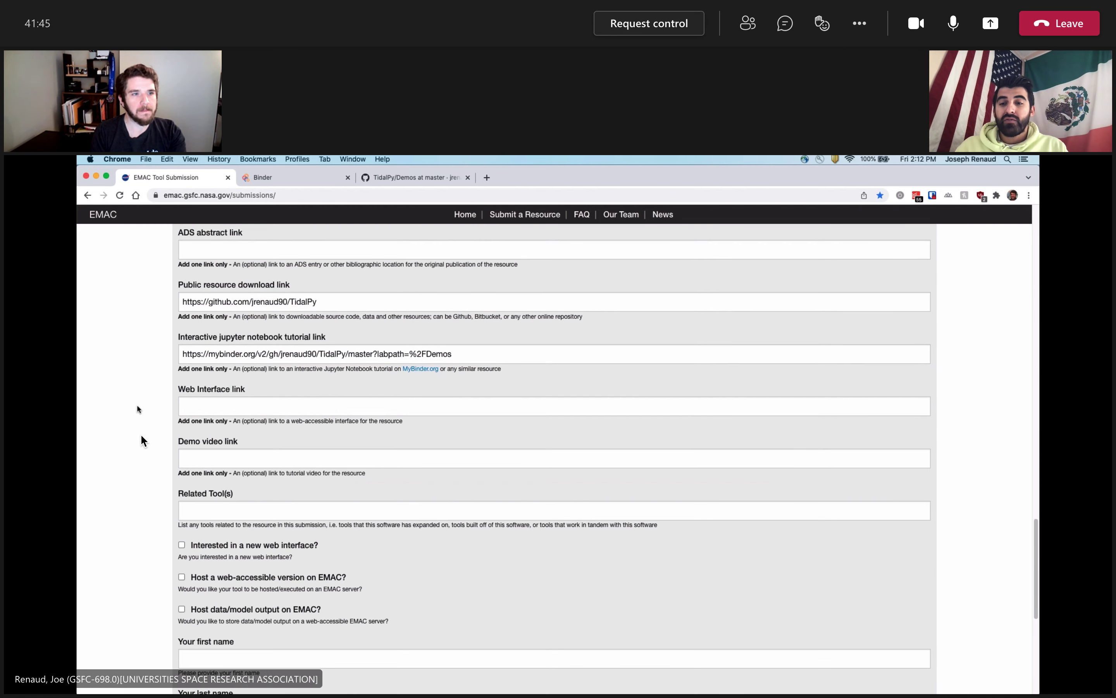
{"action": "scroll", "coordinate": [137, 410], "scroll_direction": "down", "scroll_amount": 2}
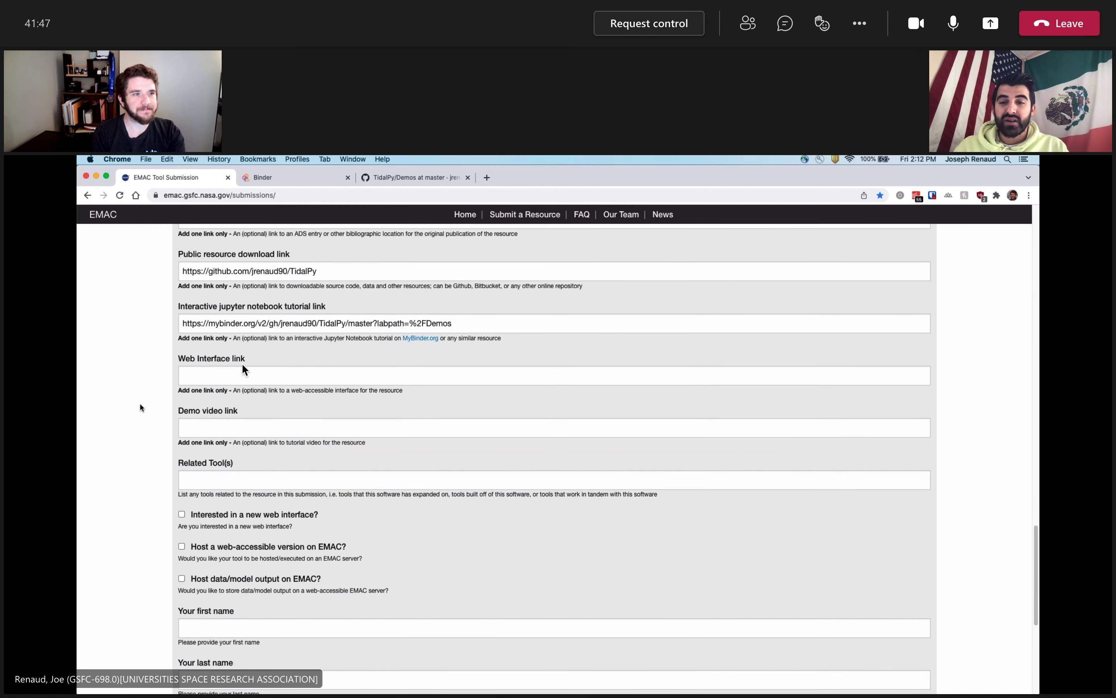
{"action": "left_click", "coordinate": [274, 422]}
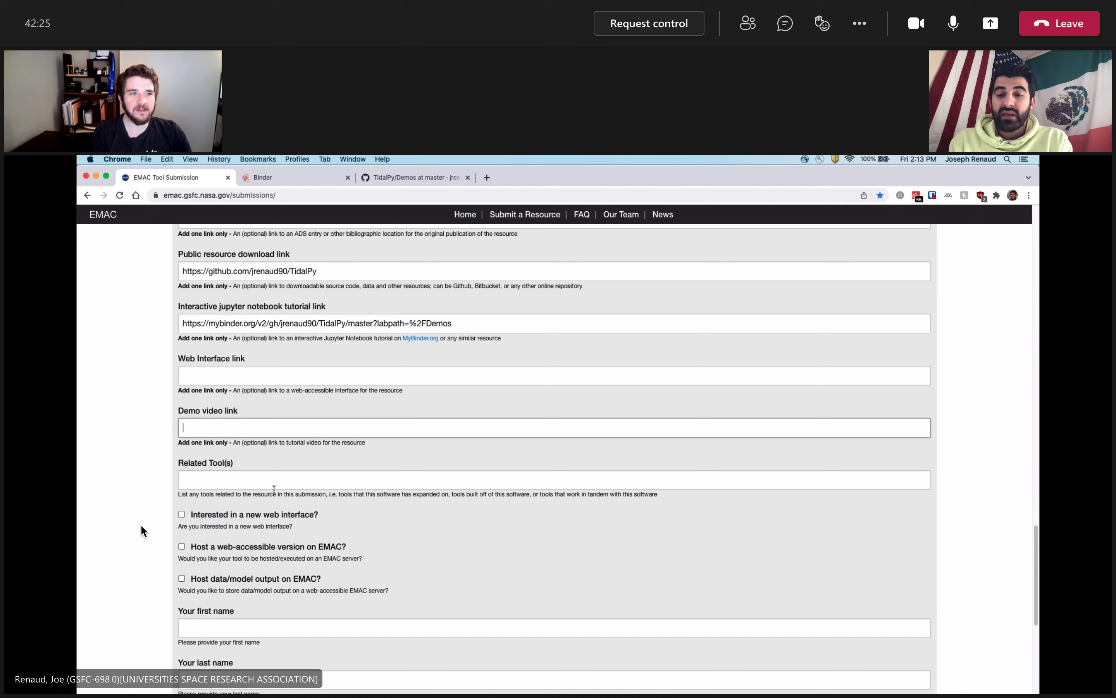
{"action": "left_click", "coordinate": [150, 376]}
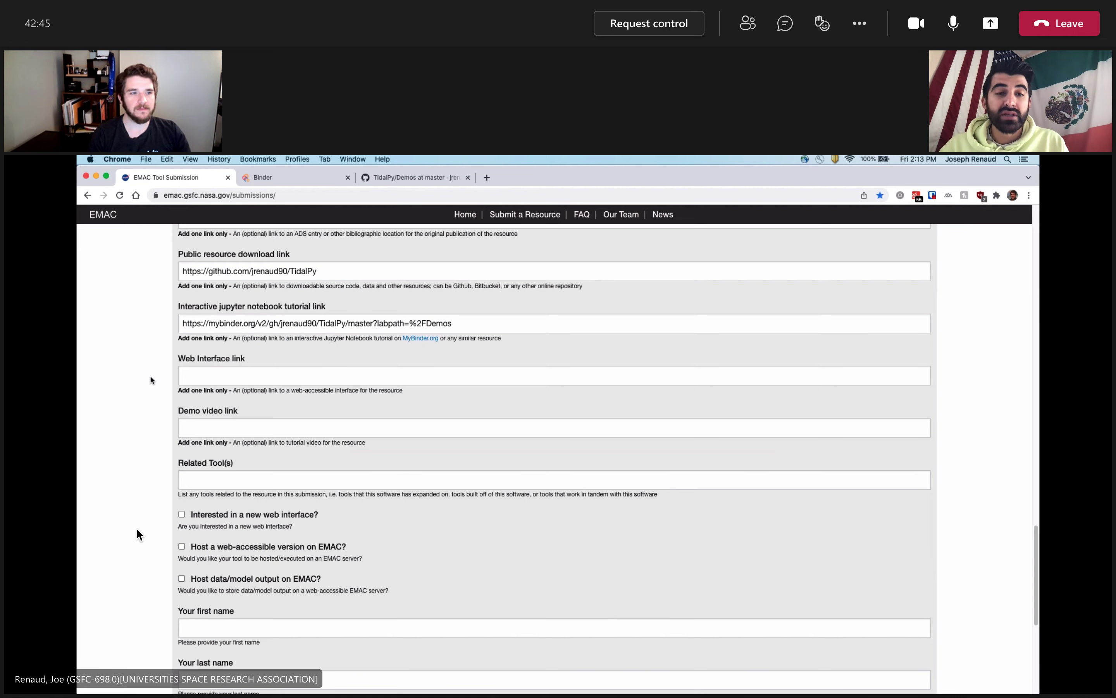
Tick the 'Interested in a new web interface?' checkbox for the TidalPy submission.
{"action": "left_click", "coordinate": [182, 513]}
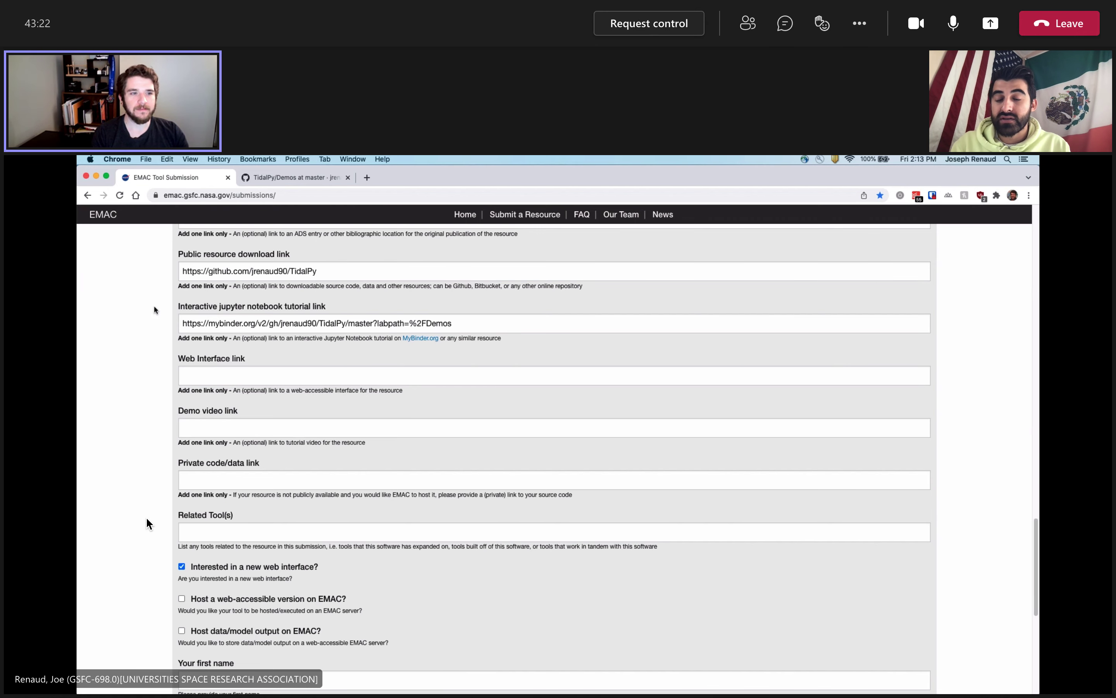
{"action": "scroll", "coordinate": [147, 519], "scroll_direction": "down", "scroll_amount": 2}
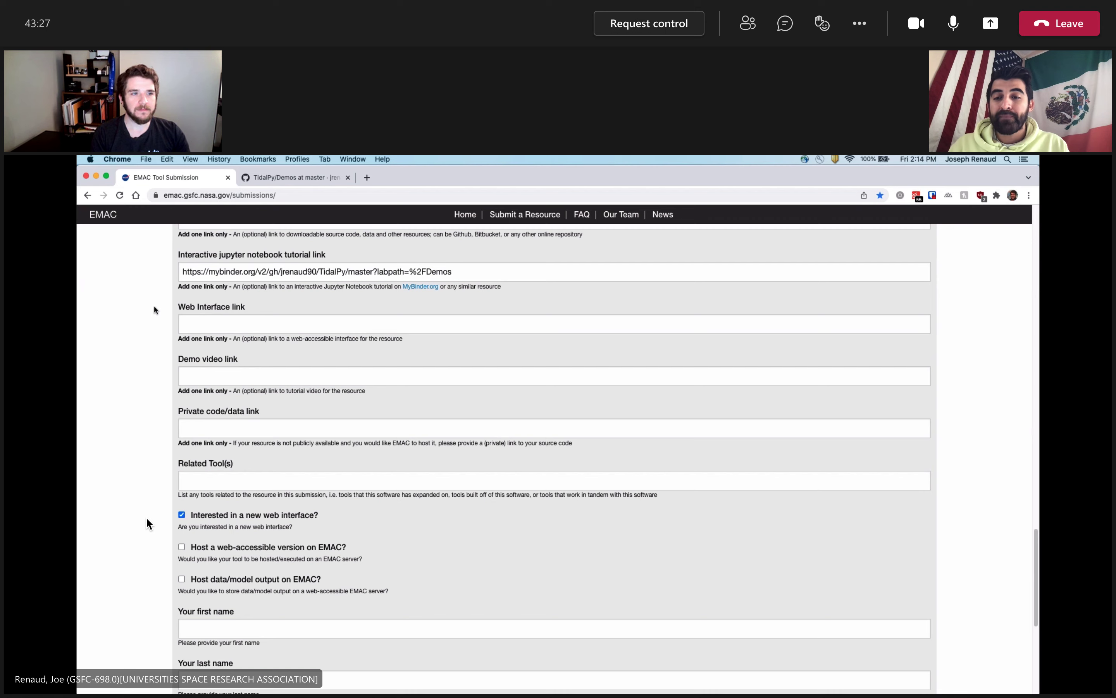
{"action": "scroll", "coordinate": [146, 519], "scroll_direction": "down", "scroll_amount": 6}
{"action": "scroll", "coordinate": [146, 521], "scroll_direction": "down", "scroll_amount": 1}
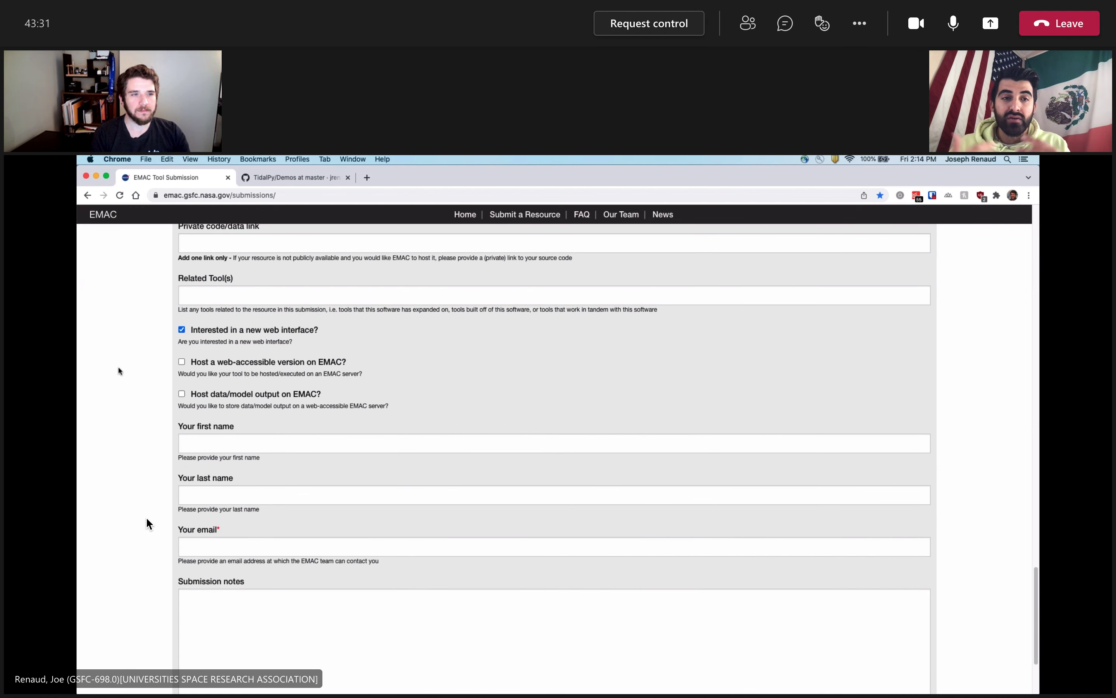
{"action": "scroll", "coordinate": [146, 522], "scroll_direction": "down", "scroll_amount": 1}
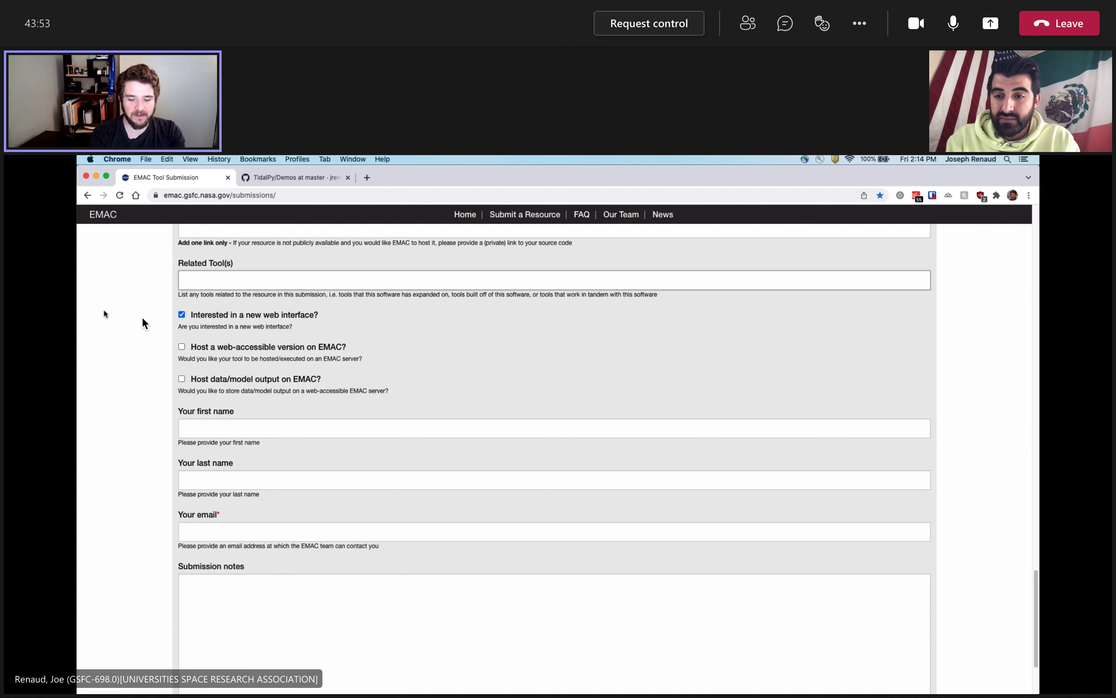
{"action": "type", "text": "IcyD"}
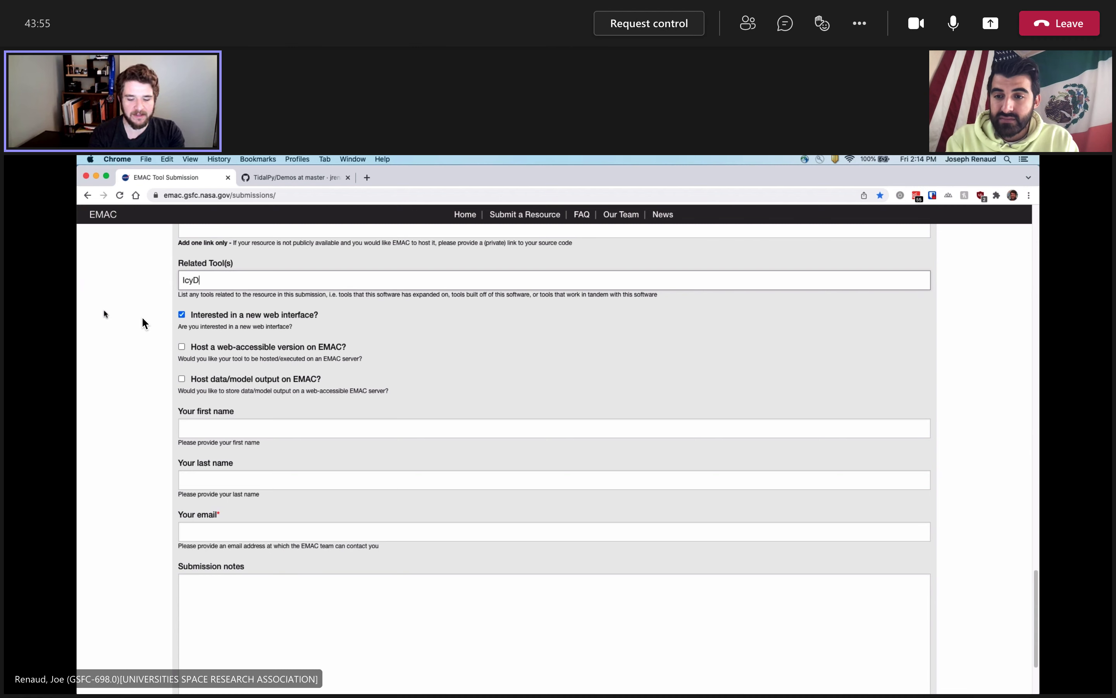
{"action": "type", "text": "warf, "}
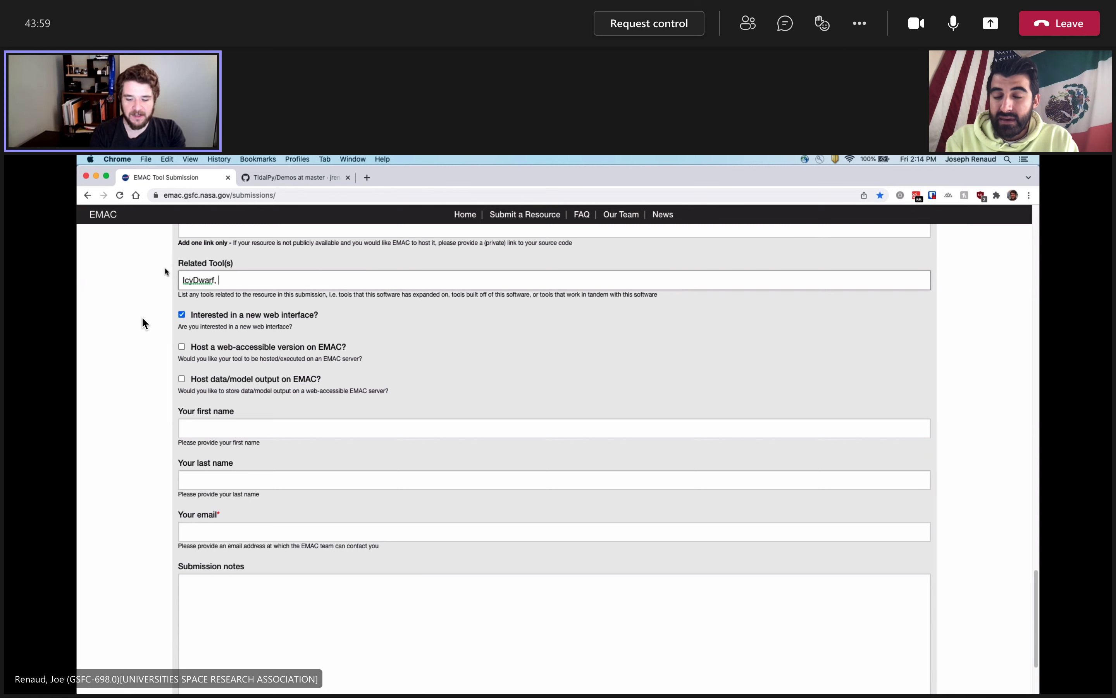
{"action": "type", "text": "B"}
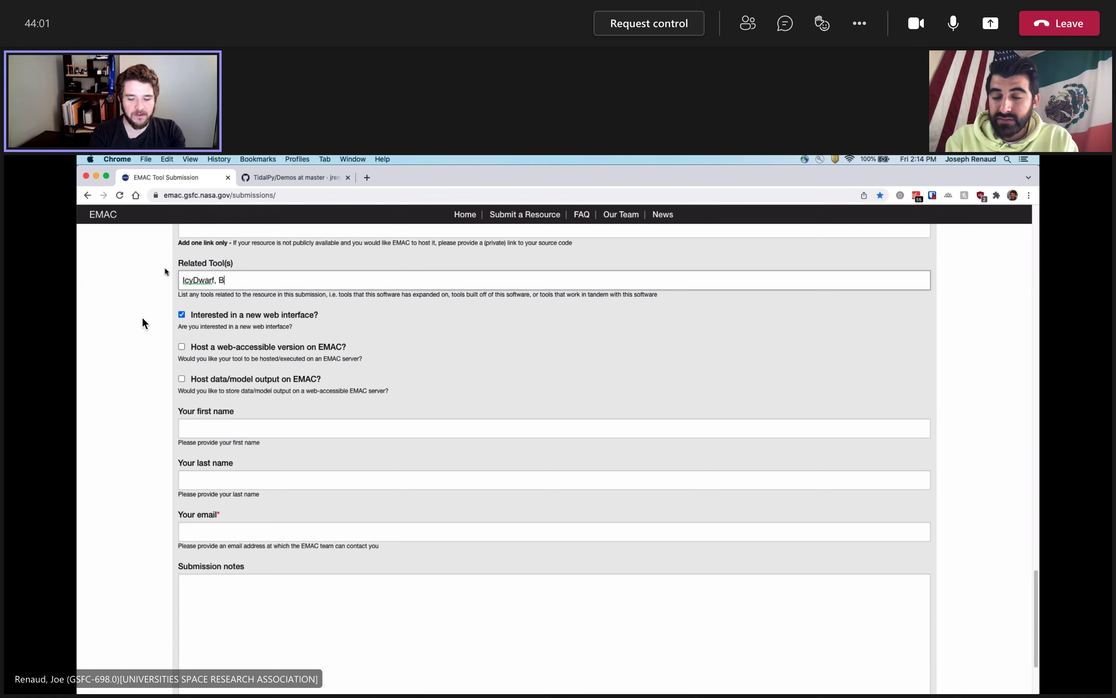
{"action": "type", "text": "urnMan"}
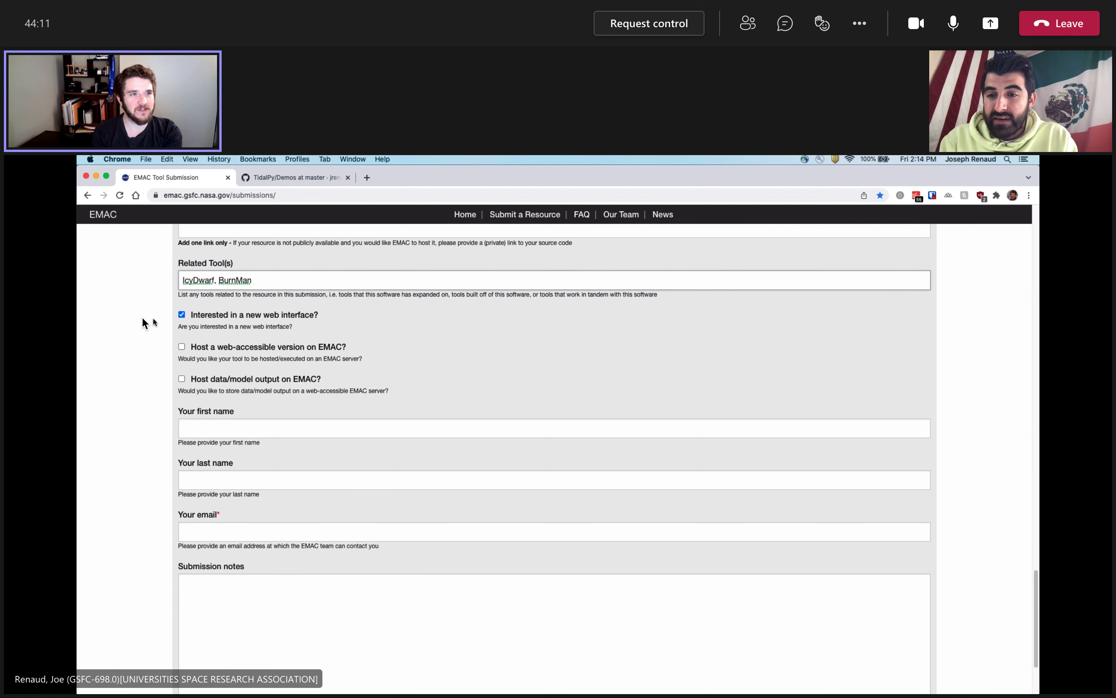
Enter 'IcyDwarf, BurnMan' in the Related Tool(s) field.
{"action": "scroll", "coordinate": [143, 323], "scroll_direction": "down", "scroll_amount": 1}
{"action": "left_click", "coordinate": [219, 260]}
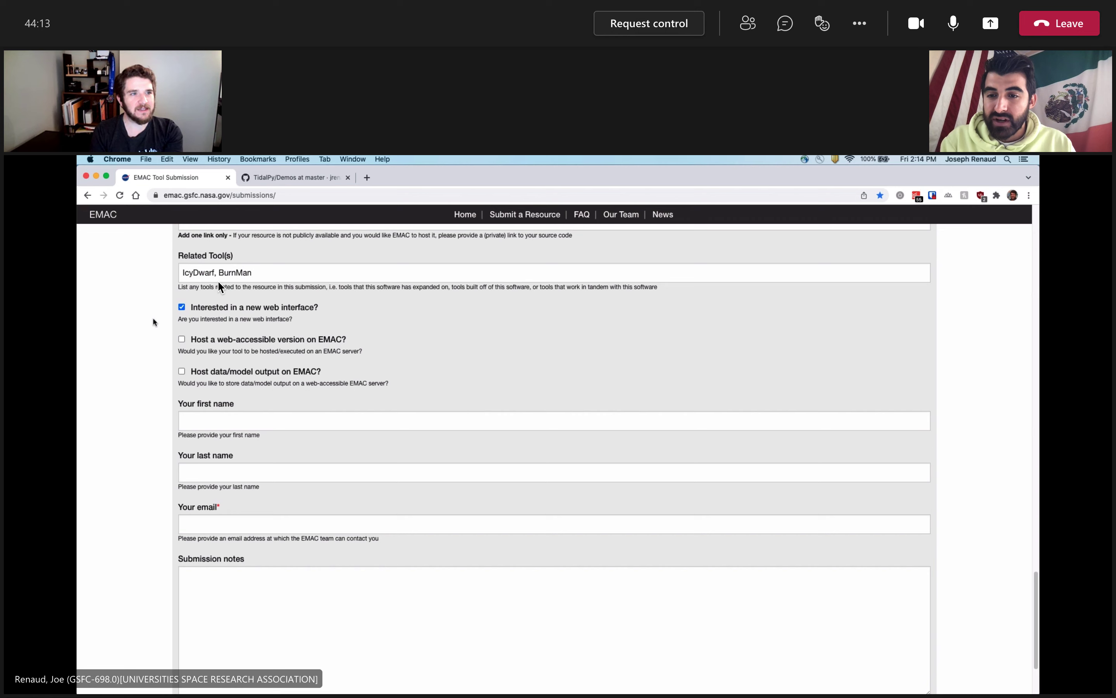
{"action": "scroll", "coordinate": [226, 284], "scroll_direction": "down", "scroll_amount": 1}
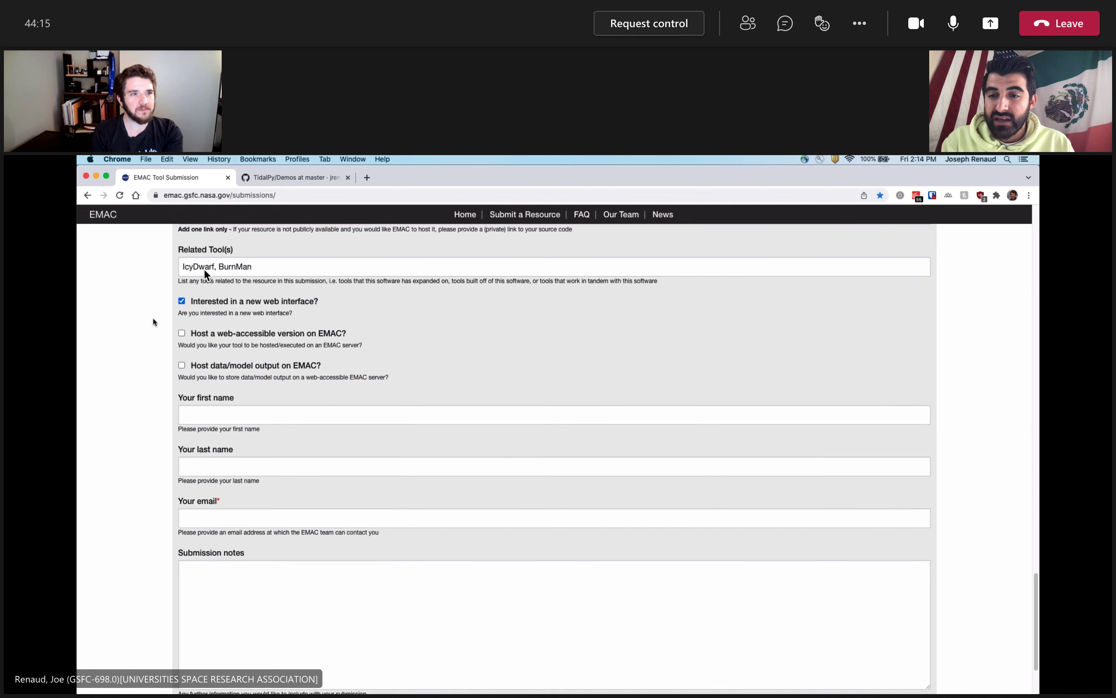